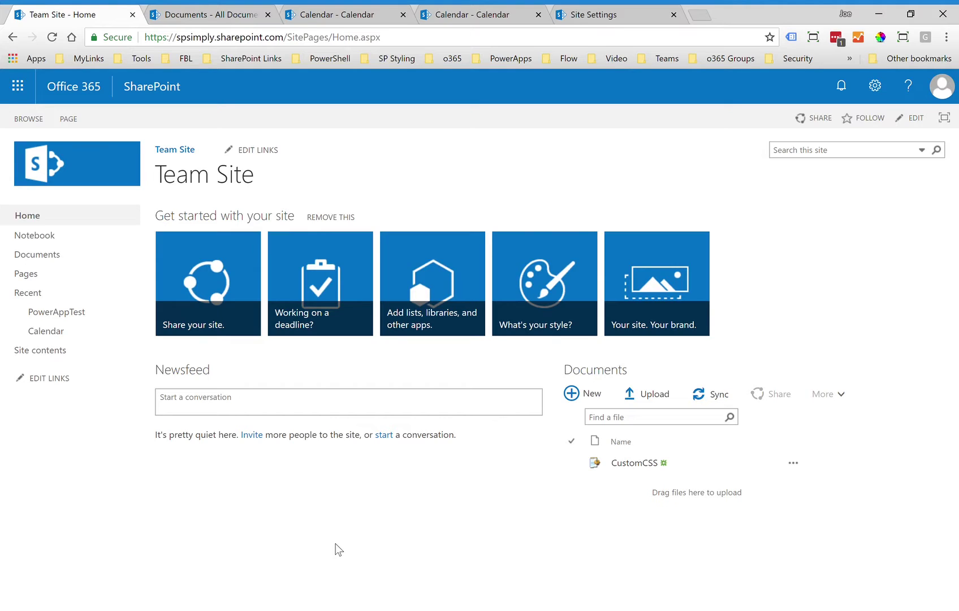
Bring up the June 2018 calendar with the Example1, Example2 and Example3 events on June 4
{"action": "left_click", "coordinate": [340, 13]}
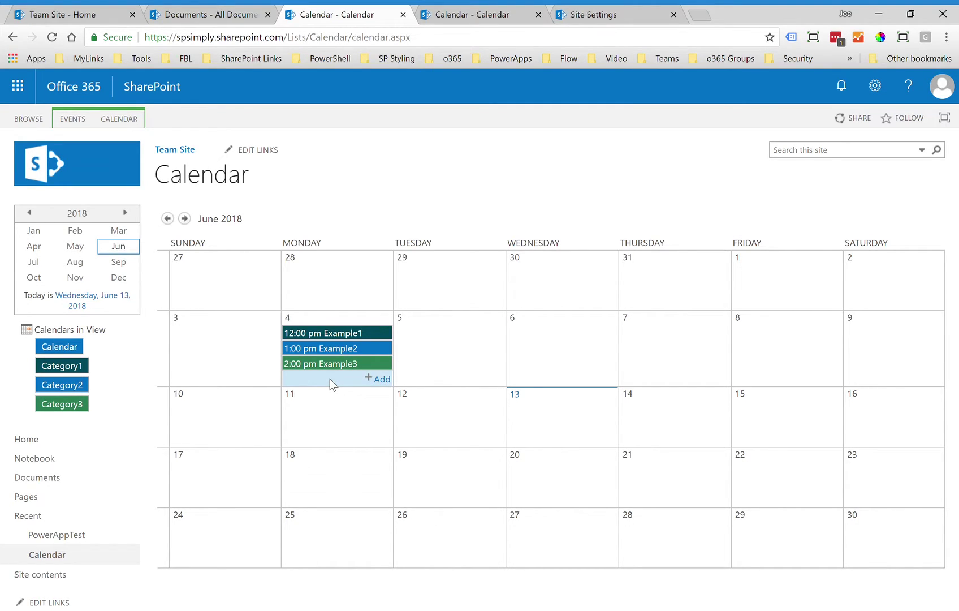
Open the developer tools and inspect the markup of the 12:00 pm Example1 event
{"action": "key", "text": "F12"}
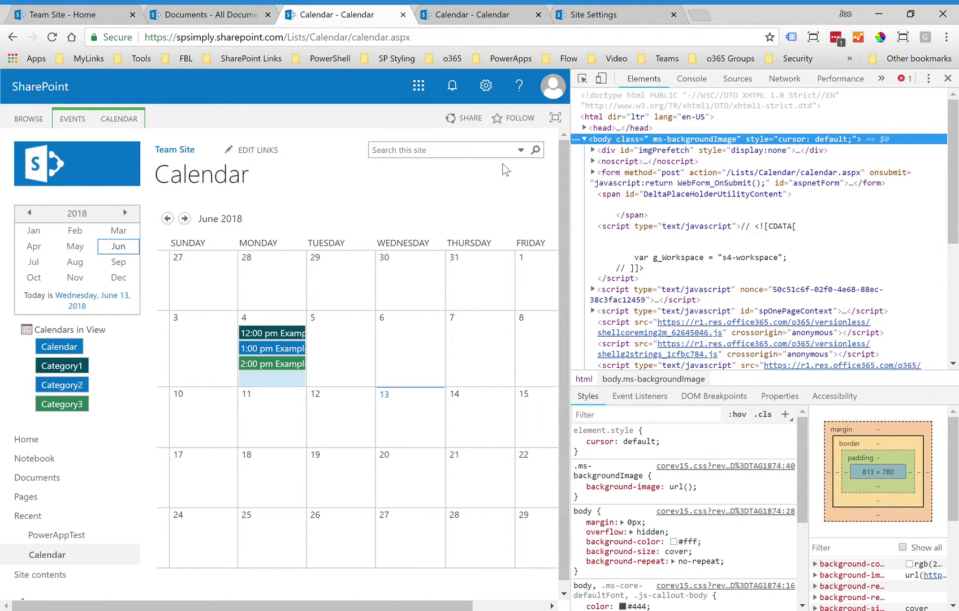
{"action": "left_click", "coordinate": [584, 82]}
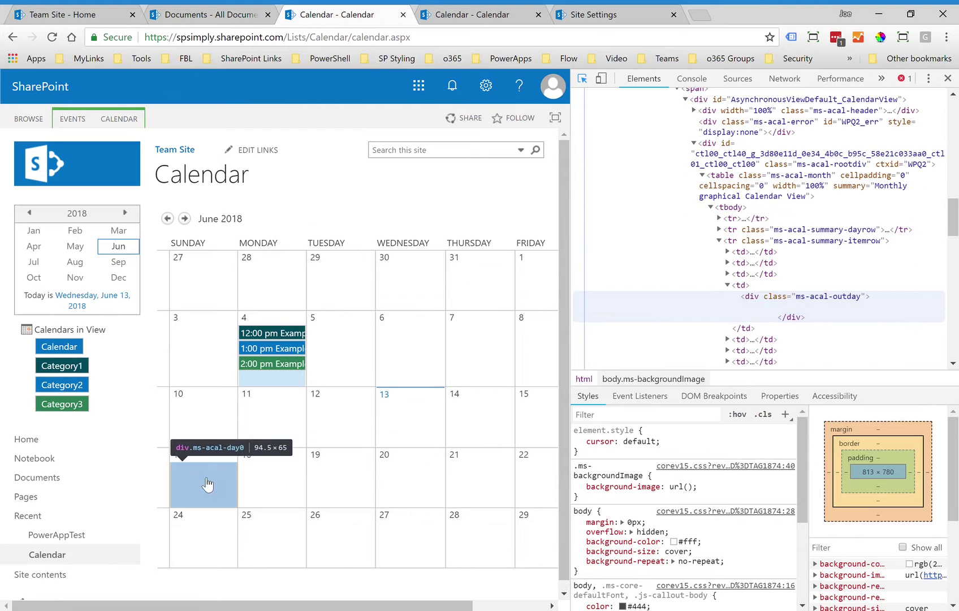
{"action": "left_click", "coordinate": [272, 334]}
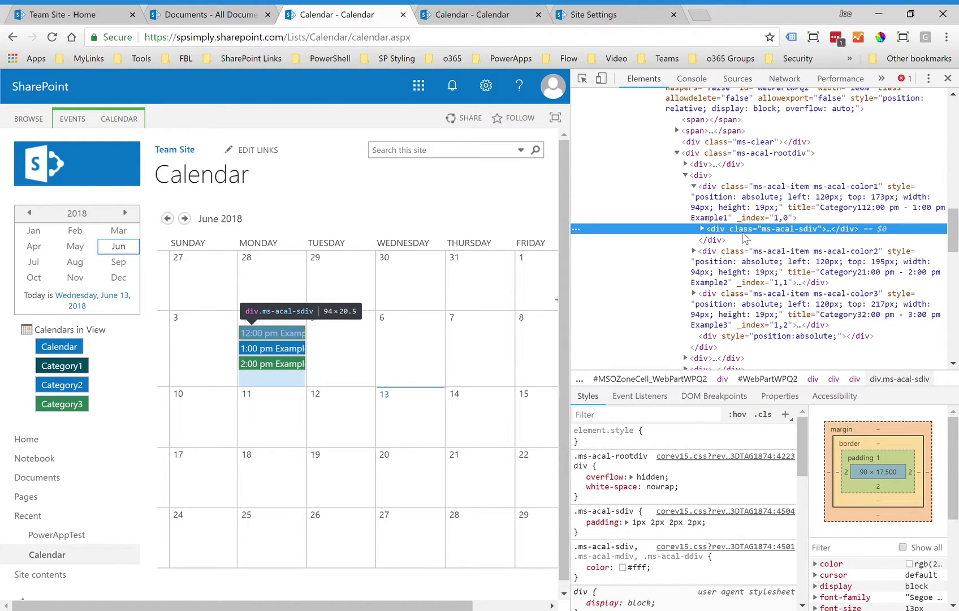
Select Example1's ms-acal-item ms-acal-color1 element to reveal its #00485B background colour
{"action": "left_click", "coordinate": [794, 188]}
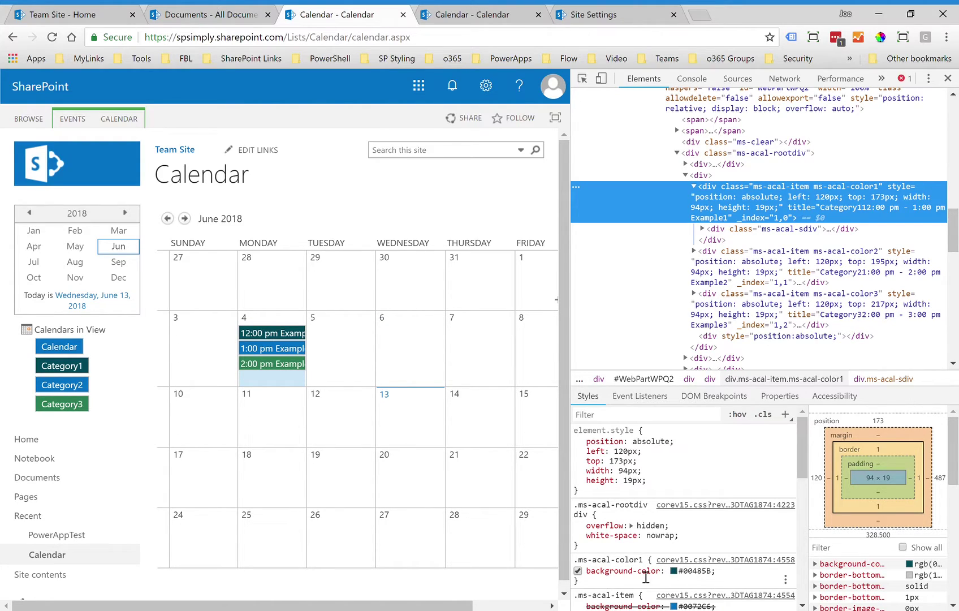
Preview red, green and several yellow shades as the .ms-acal-color1 background on Example1
{"action": "left_click", "coordinate": [704, 575]}
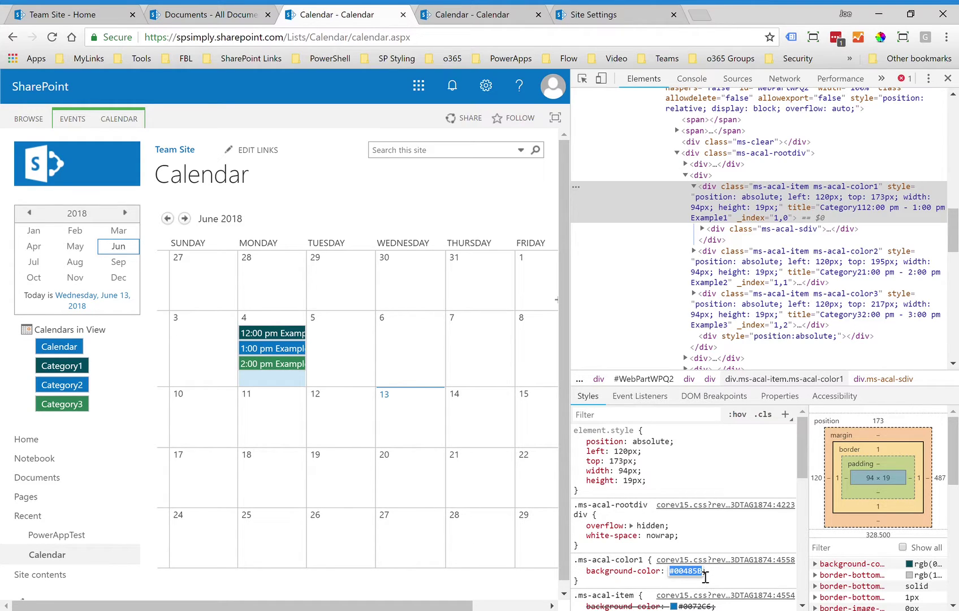
{"action": "type", "text": "red"}
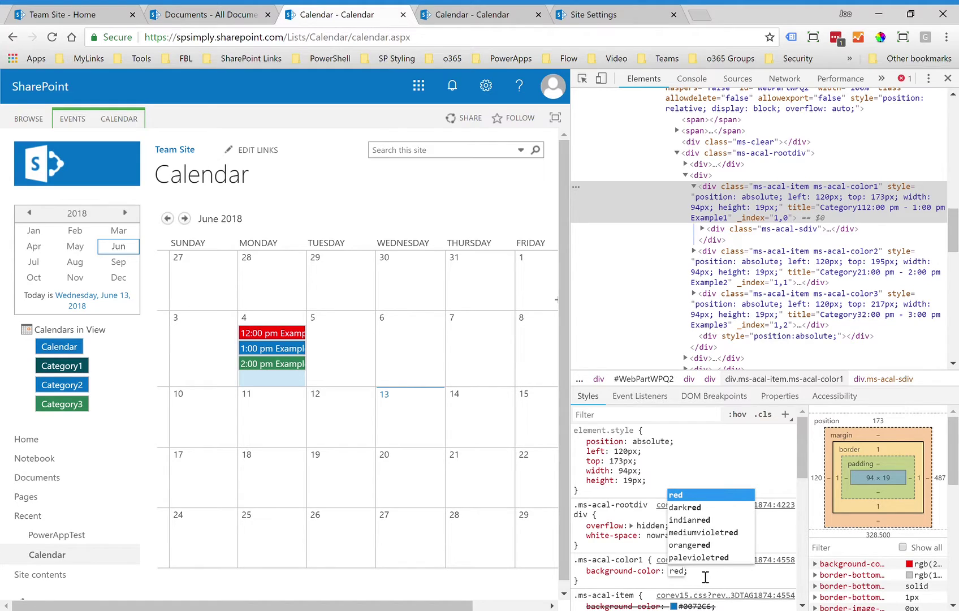
{"action": "key", "text": "BackSpace"}
{"action": "key", "text": "BackSpace"}
{"action": "key", "text": "BackSpace"}
{"action": "type", "text": "green"}
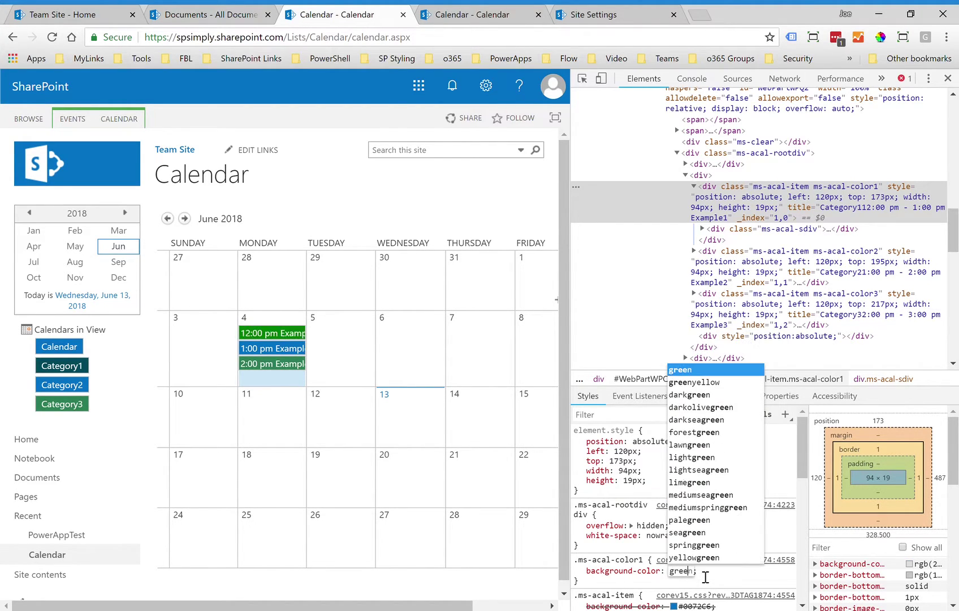
{"action": "key", "text": "BackSpace"}
{"action": "key", "text": "BackSpace"}
{"action": "key", "text": "BackSpace"}
{"action": "key", "text": "BackSpace"}
{"action": "key", "text": "BackSpace"}
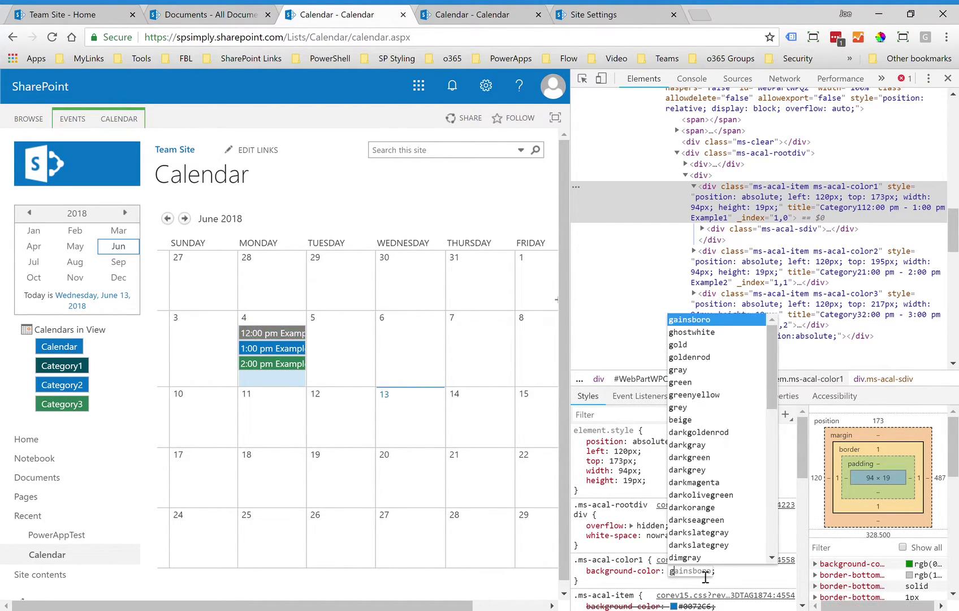
{"action": "type", "text": "yellow"}
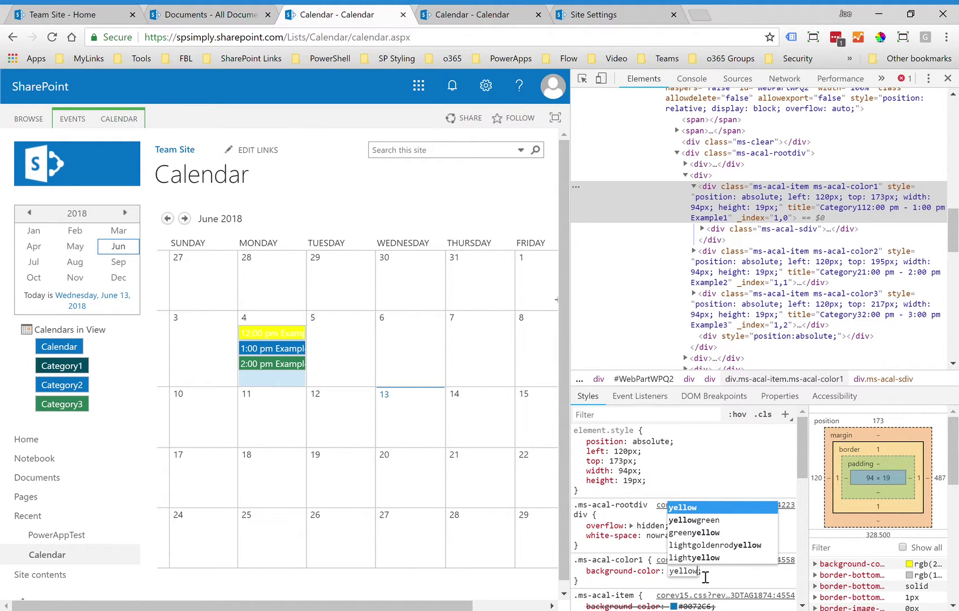
{"action": "key", "text": "Down"}
{"action": "key", "text": "Down"}
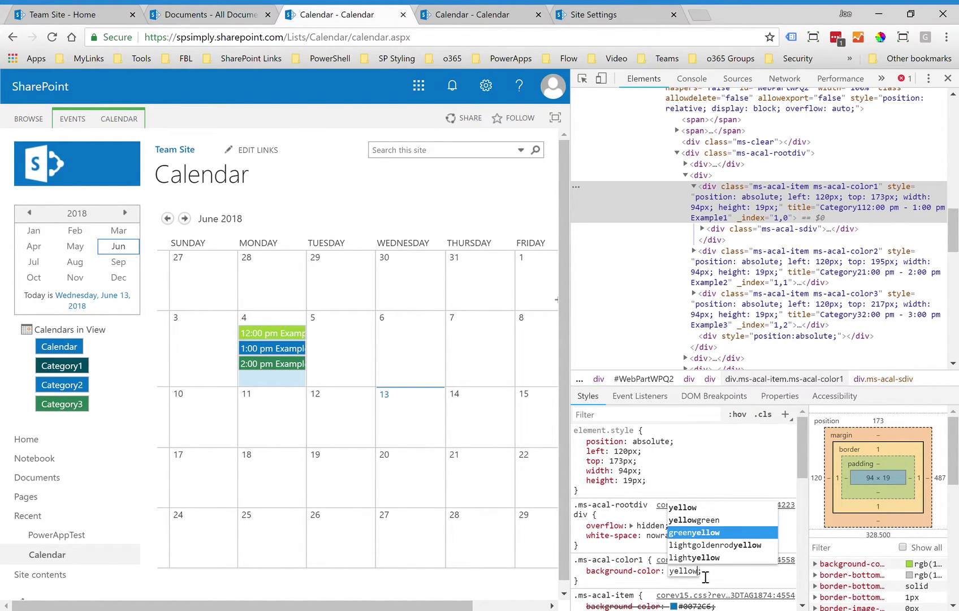
{"action": "key", "text": "Down"}
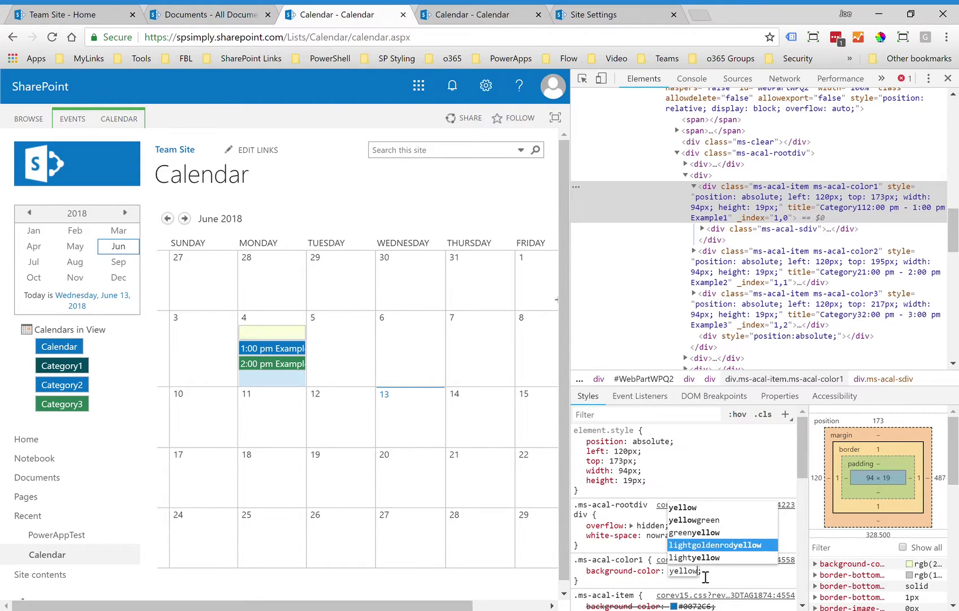
{"action": "key", "text": "Down"}
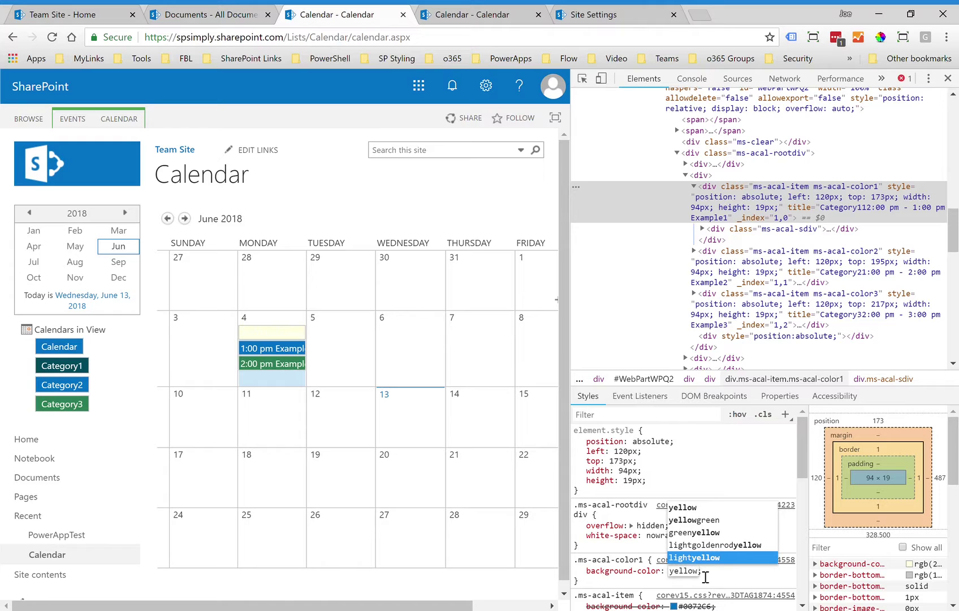
Try black (#000), then settle on gray as the .ms-acal-color1 background colour
{"action": "key", "text": "BackSpace"}
{"action": "key", "text": "BackSpace"}
{"action": "key", "text": "BackSpace"}
{"action": "key", "text": "BackSpace"}
{"action": "key", "text": "BackSpace"}
{"action": "key", "text": "BackSpace"}
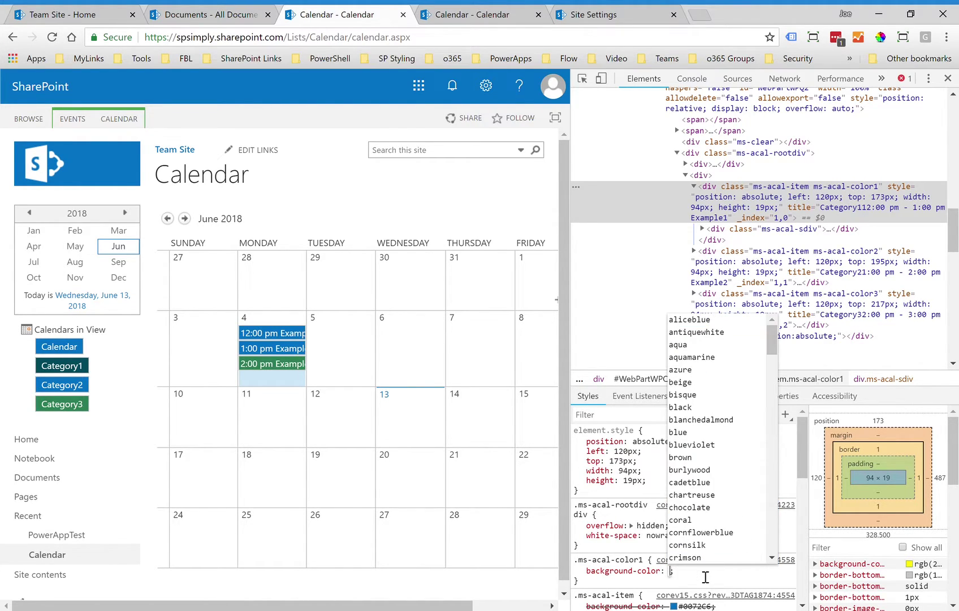
{"action": "type", "text": "#"}
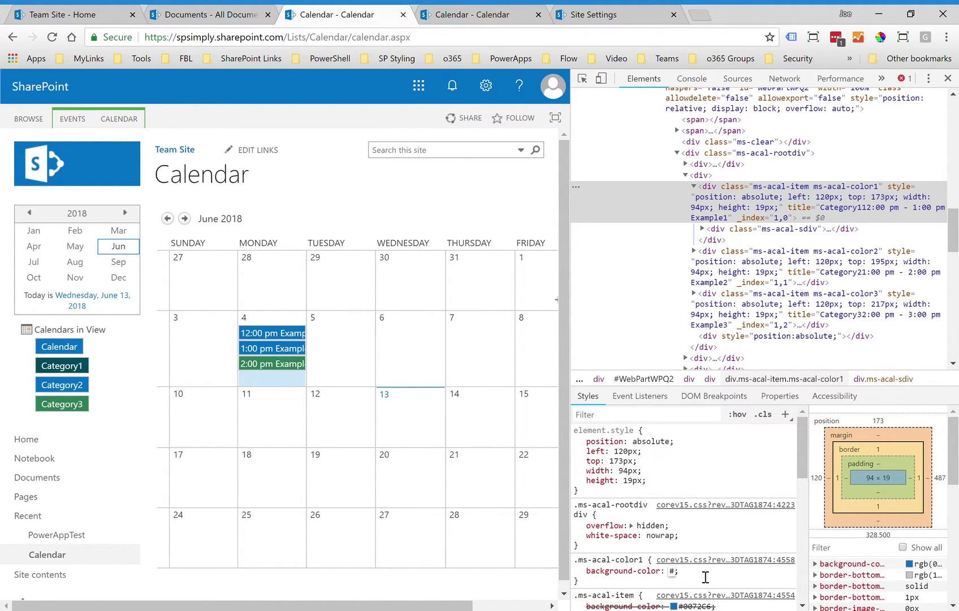
{"action": "type", "text": "0000"}
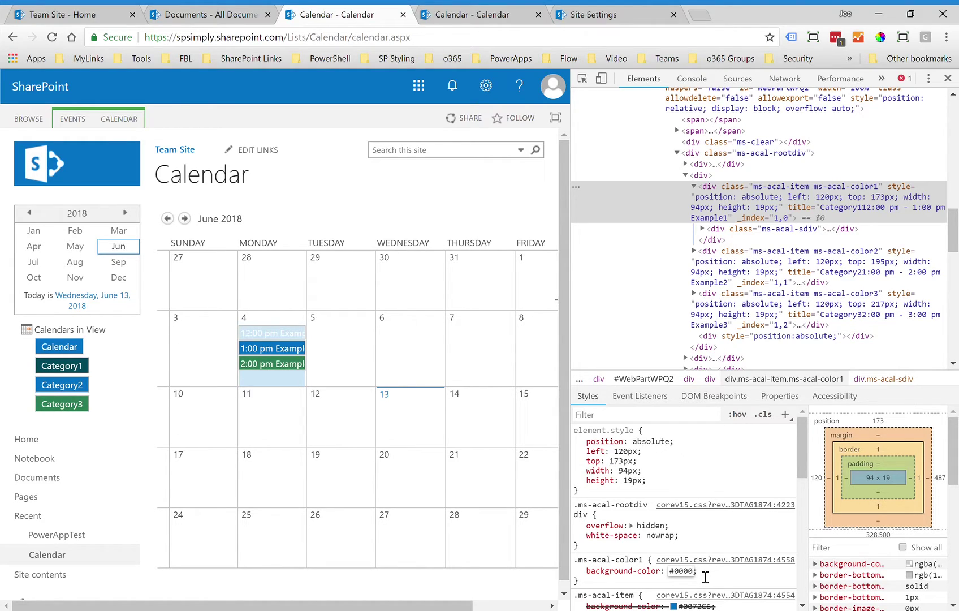
{"action": "key", "text": "BackSpace"}
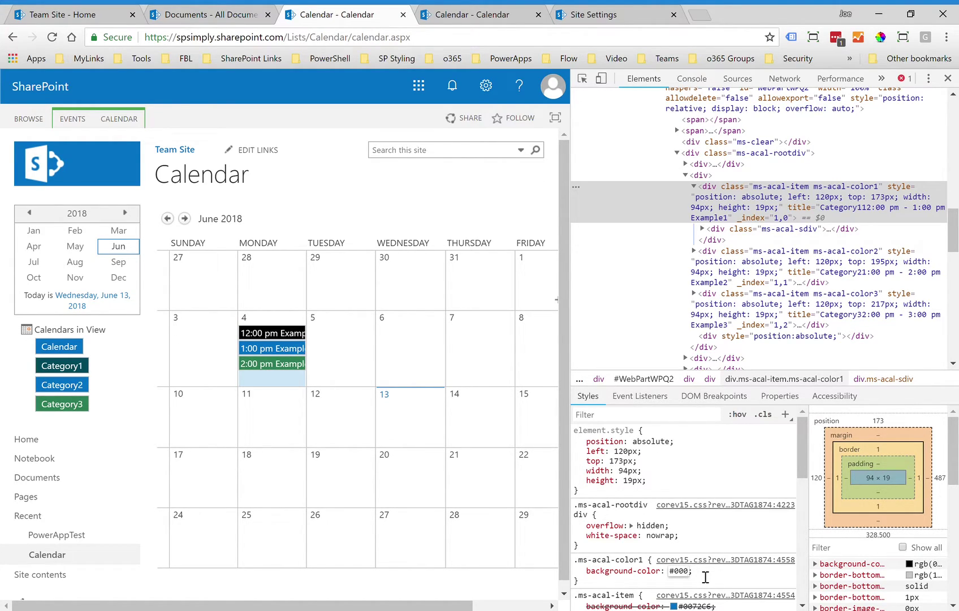
{"action": "key", "text": "BackSpace"}
{"action": "key", "text": "BackSpace"}
{"action": "key", "text": "BackSpace"}
{"action": "key", "text": "BackSpace"}
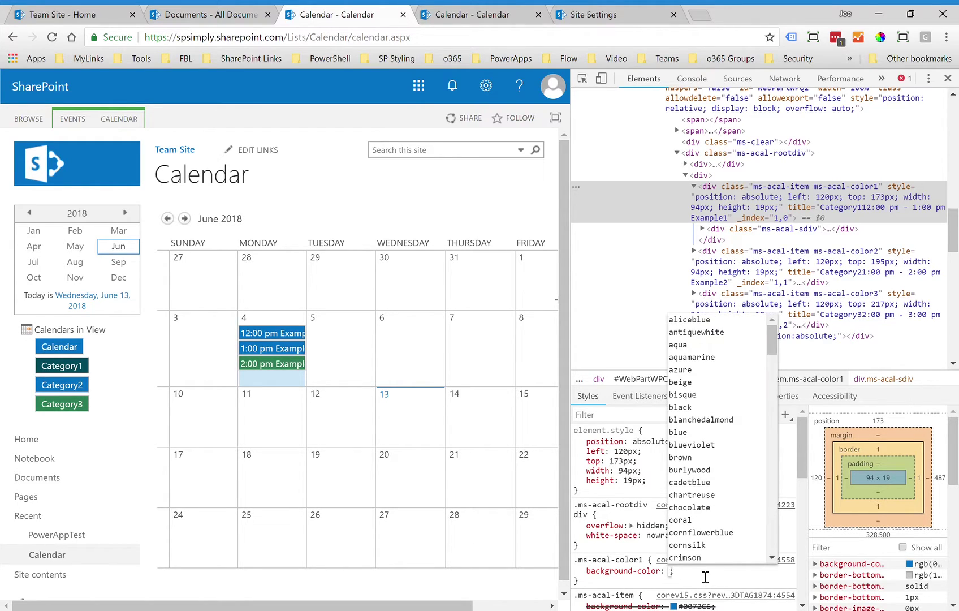
{"action": "type", "text": "gray"}
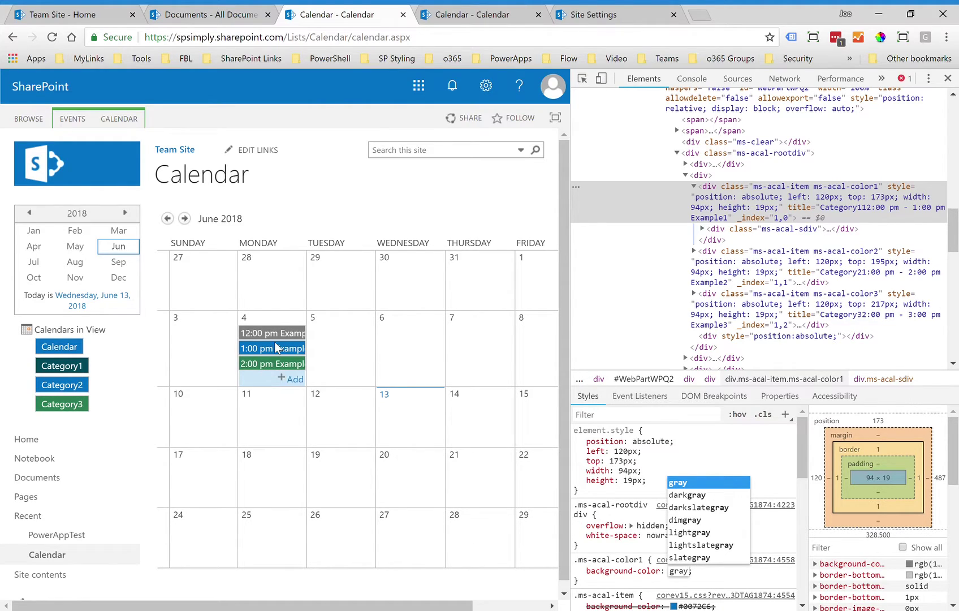
Inspect the Category1 legend link and its .ms-acal-apanel-color1 rule with background #00485B
{"action": "left_click", "coordinate": [582, 78]}
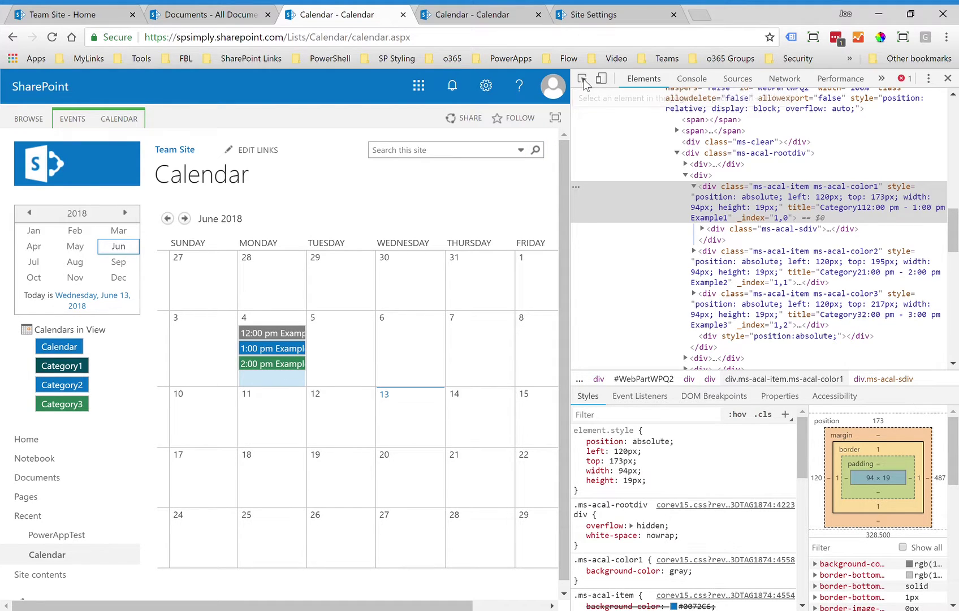
{"action": "left_click", "coordinate": [92, 370]}
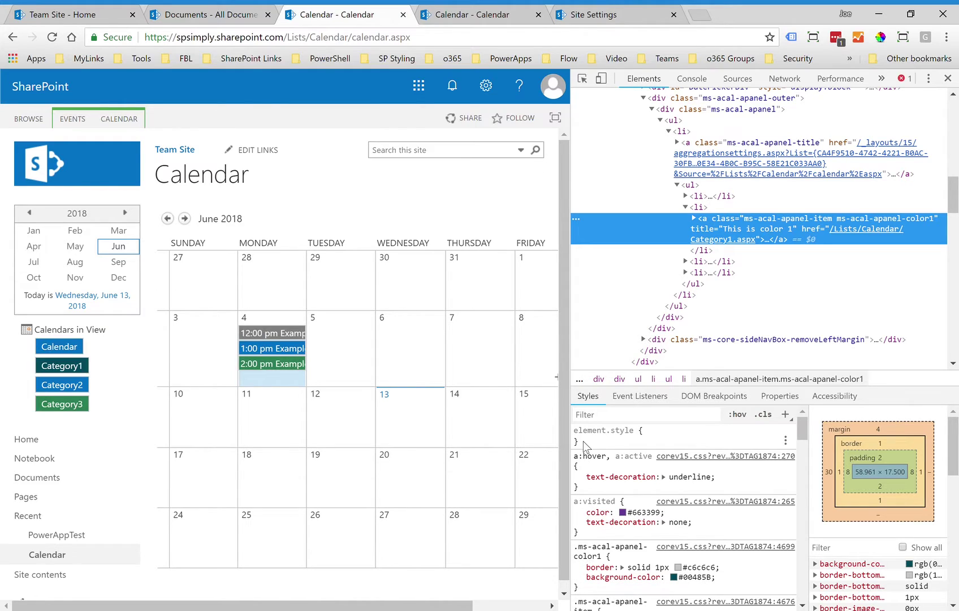
{"action": "left_click", "coordinate": [582, 84]}
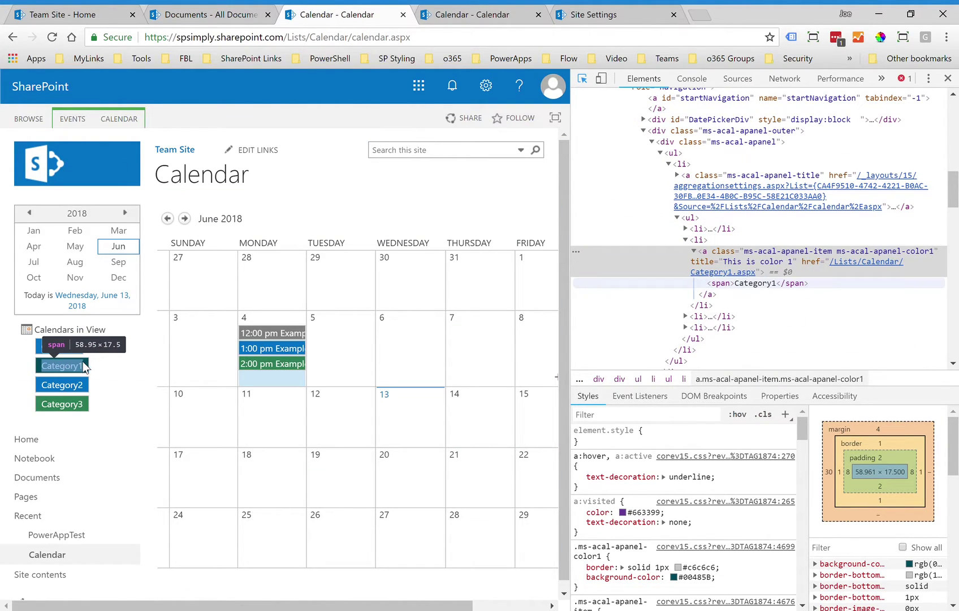
{"action": "left_click", "coordinate": [84, 364]}
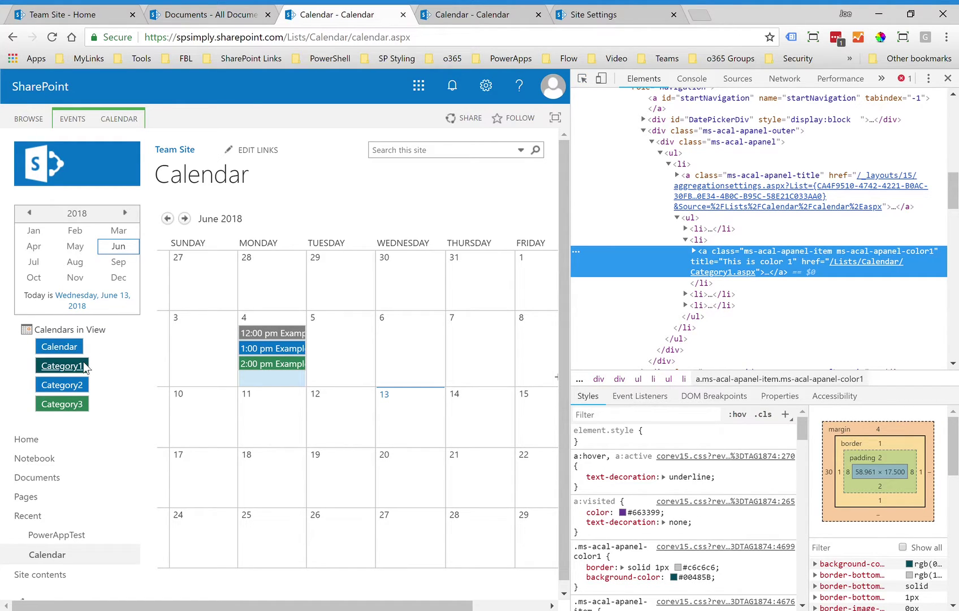
{"action": "left_click", "coordinate": [607, 554]}
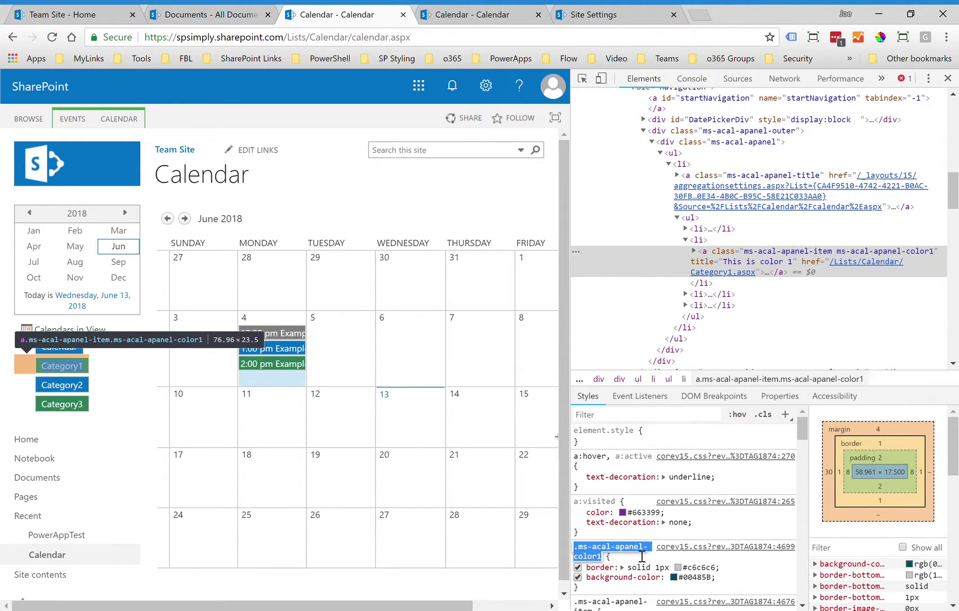
Change the .ms-acal-apanel-color1 background from #00485B to yellow, trying red first
{"action": "left_click", "coordinate": [699, 580]}
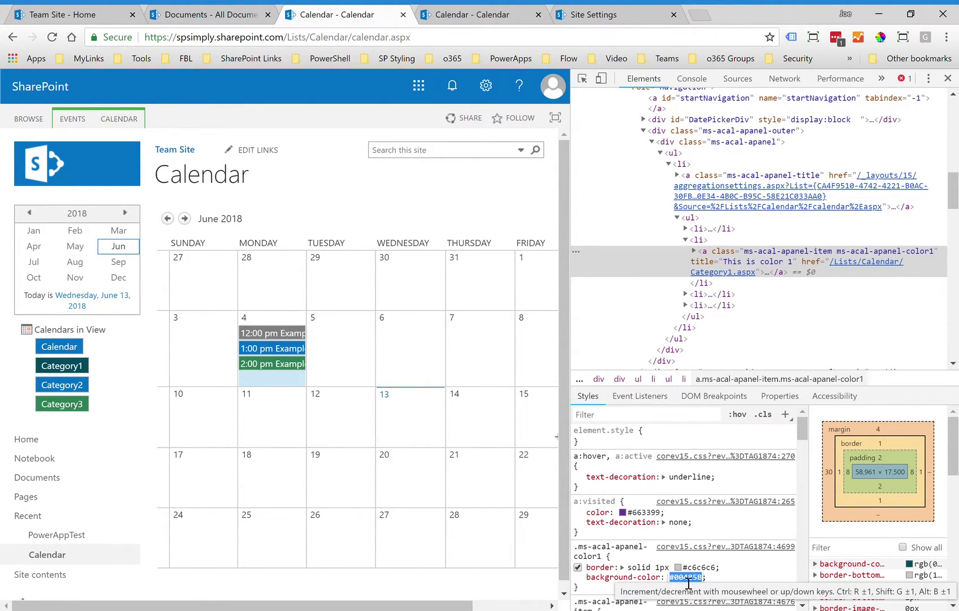
{"action": "type", "text": "yellow"}
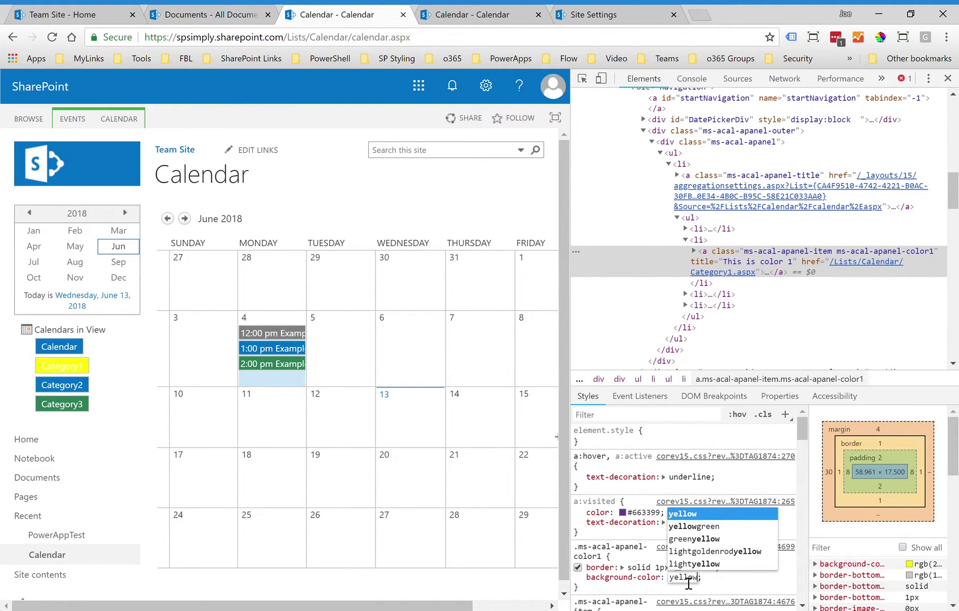
{"action": "key", "text": "Down"}
{"action": "key", "text": "Down"}
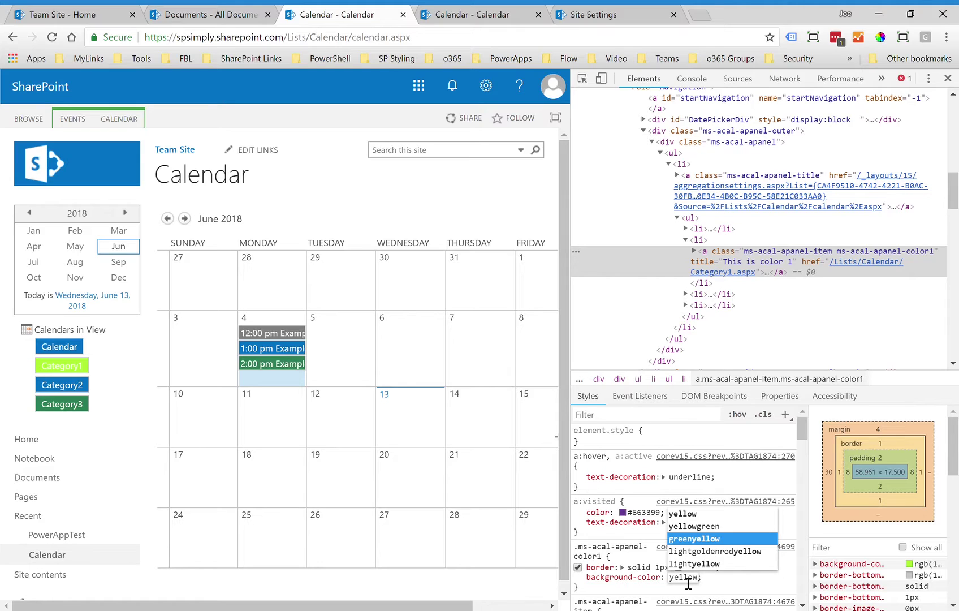
{"action": "left_click", "coordinate": [613, 553]}
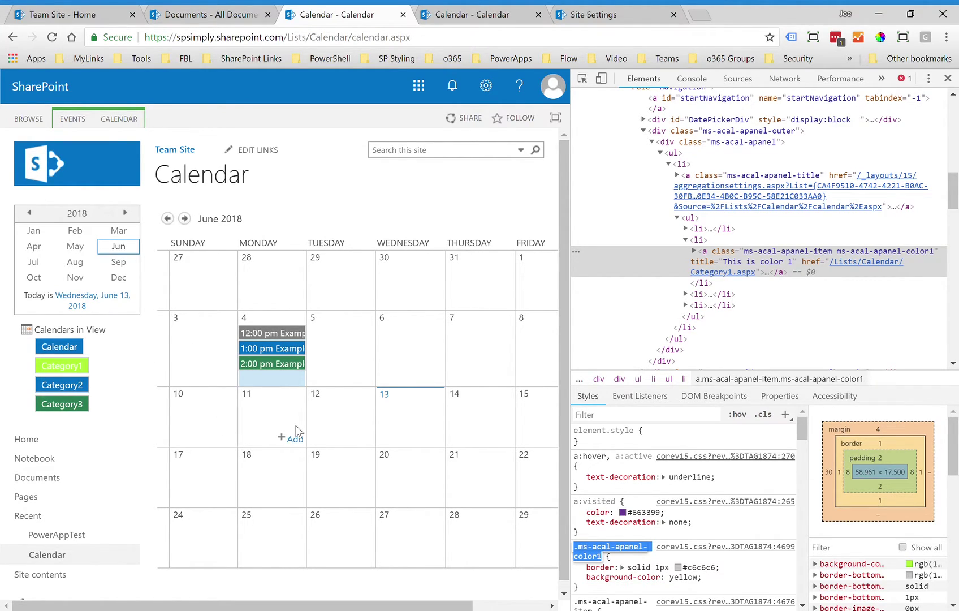
Close the developer tools, leaving Example1 gray and Category1 in its preview colour
{"action": "left_click", "coordinate": [948, 79]}
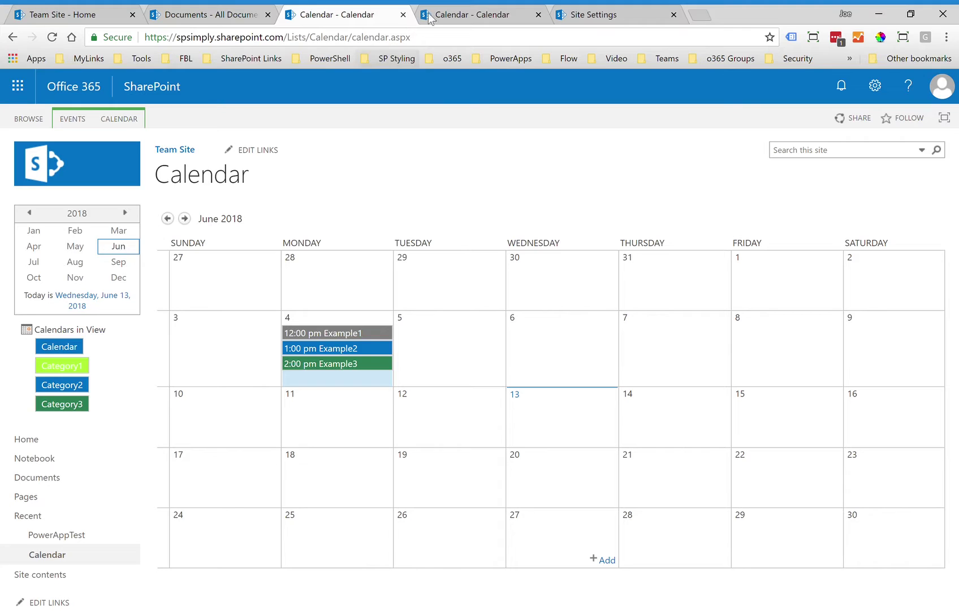
On the other calendar page, open Calendars Overlay from the CALENDAR ribbon
{"action": "left_click", "coordinate": [447, 11]}
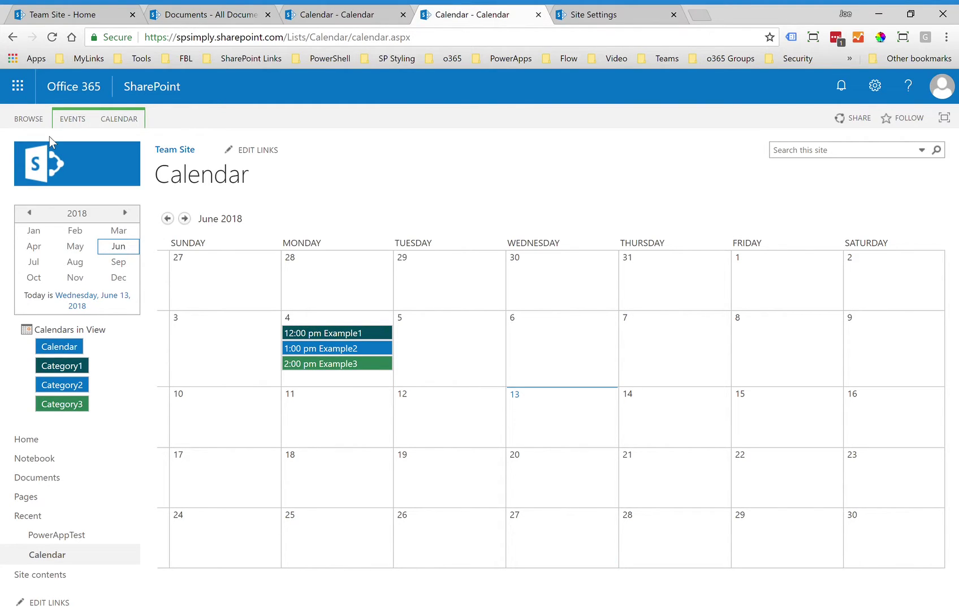
{"action": "left_click", "coordinate": [105, 121]}
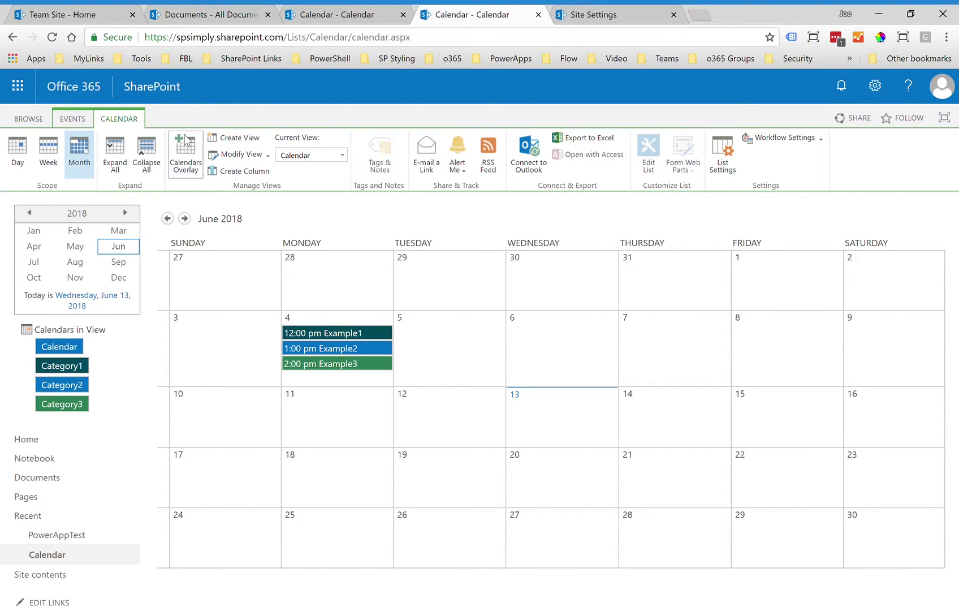
{"action": "left_click", "coordinate": [188, 145]}
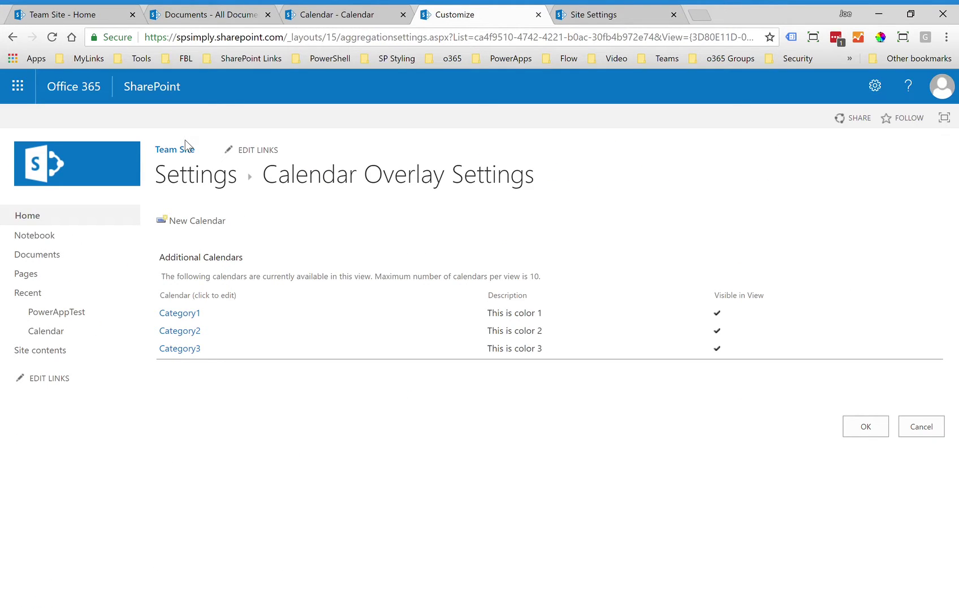
Review Category1's overlay colour, Dark Teal #00485b, leaving the Color choice unchanged
{"action": "left_click", "coordinate": [190, 315]}
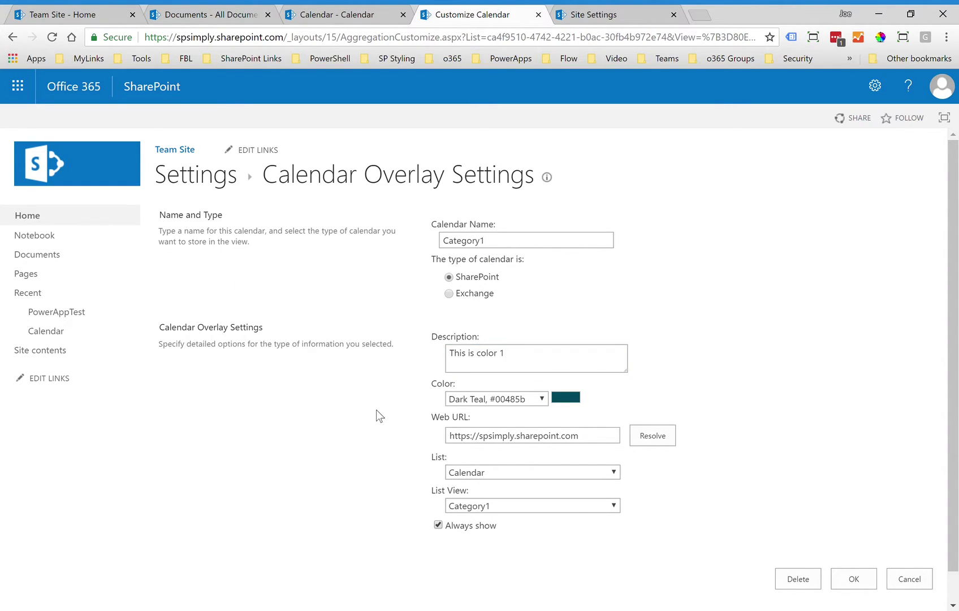
{"action": "left_click", "coordinate": [500, 399]}
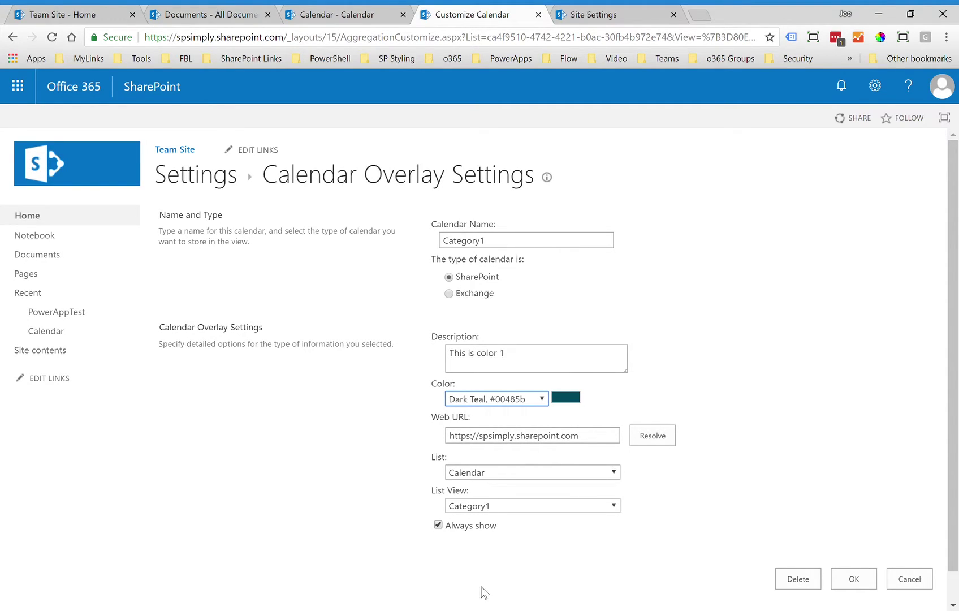
{"action": "left_click", "coordinate": [809, 327]}
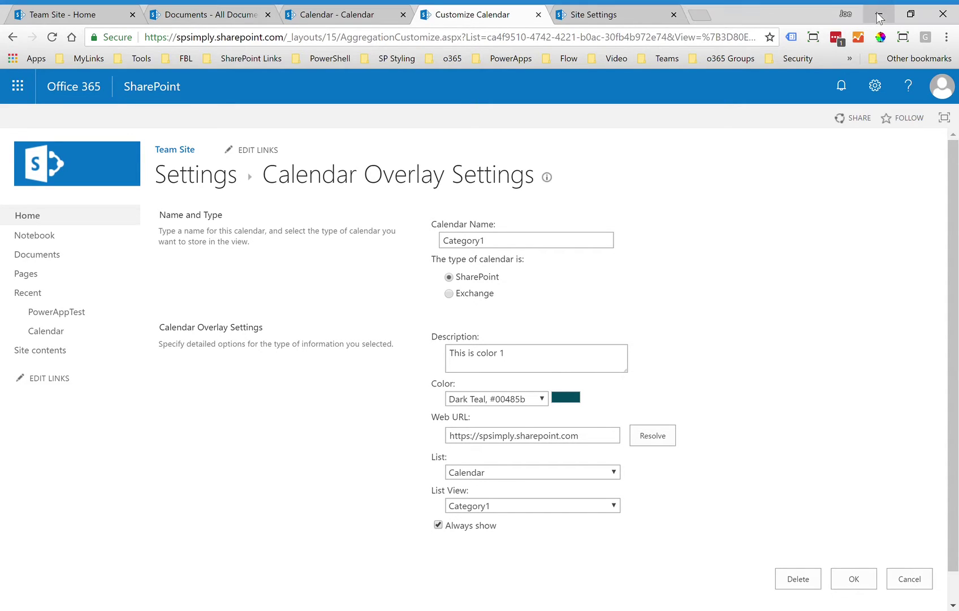
Reload the calendar to restore dark teal Category1, then return to the Team Site home page
{"action": "left_click", "coordinate": [358, 23]}
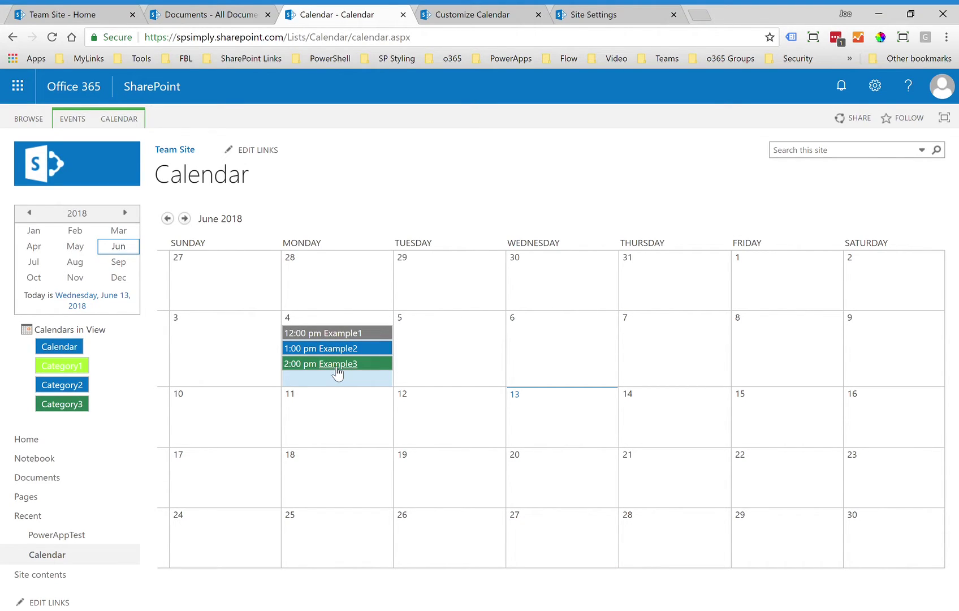
{"action": "key", "text": "F5"}
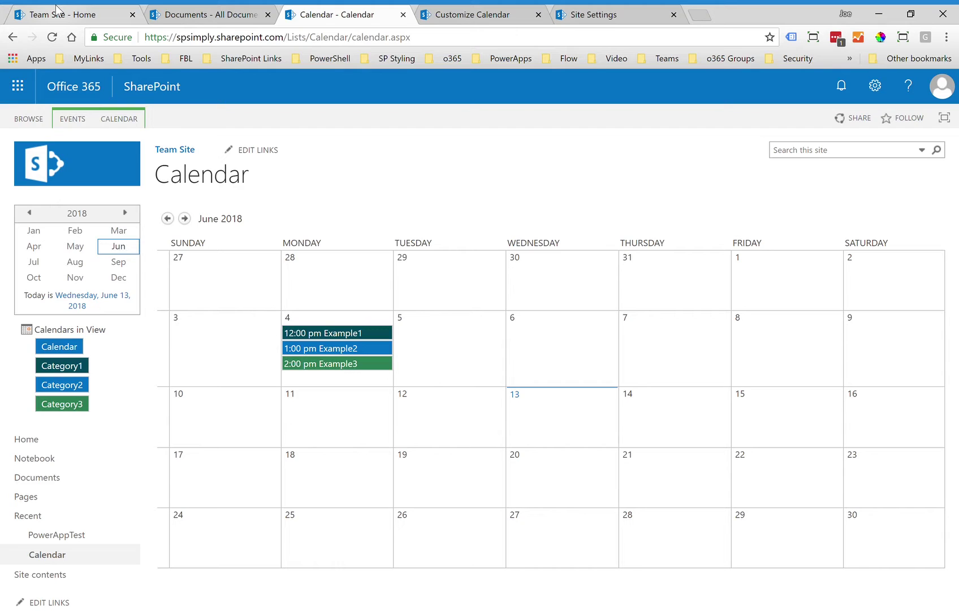
{"action": "left_click", "coordinate": [57, 10]}
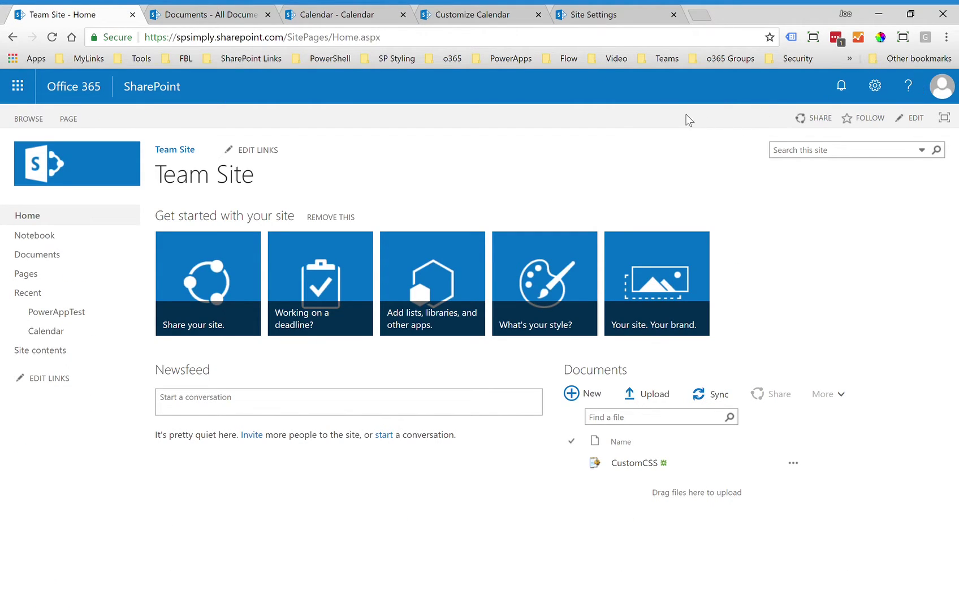
Open Site Collection Features from Site settings and find the active SharePoint Server Publishing Infrastructure
{"action": "left_click", "coordinate": [875, 86]}
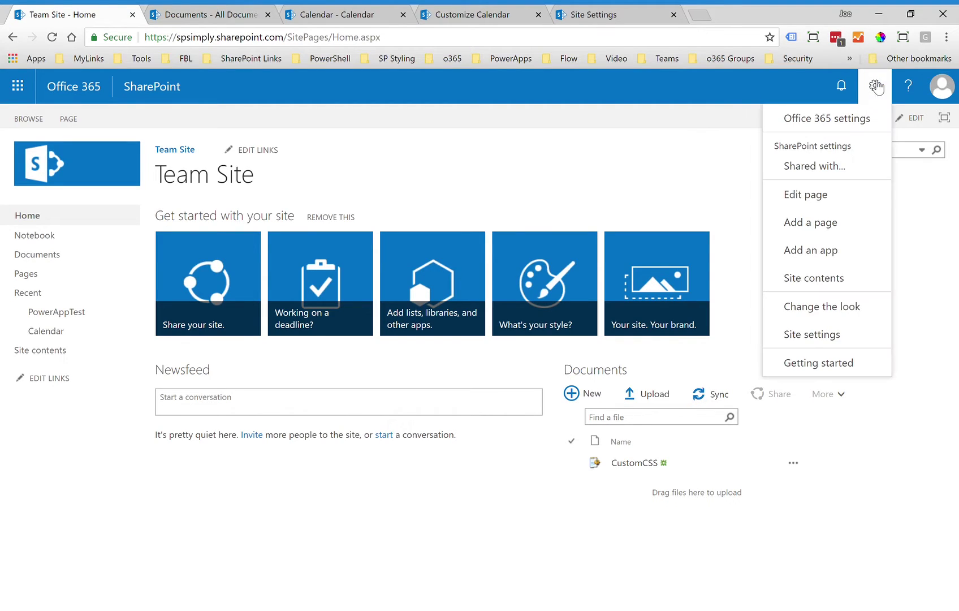
{"action": "left_click", "coordinate": [809, 335]}
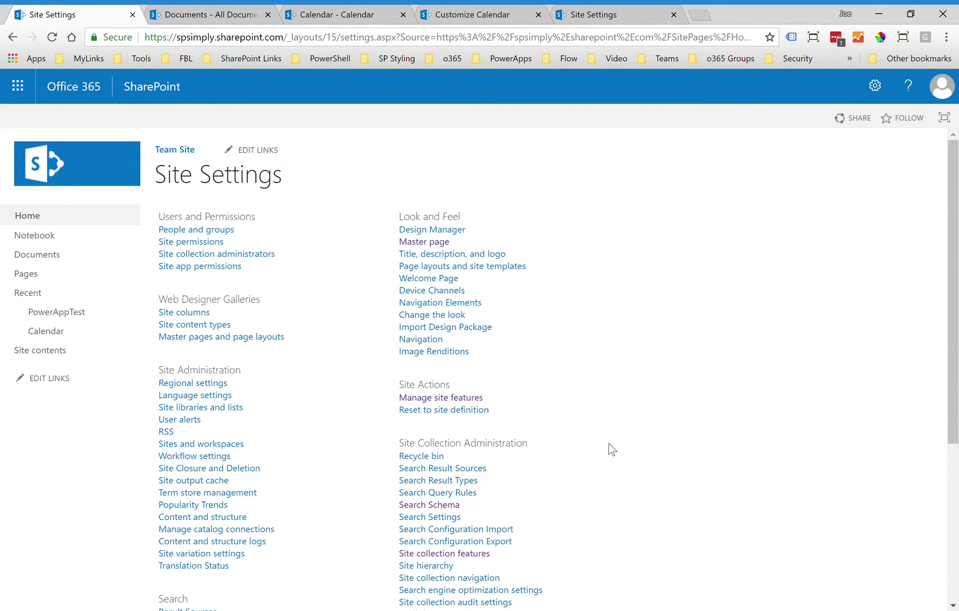
{"action": "left_click", "coordinate": [479, 554]}
{"action": "scroll", "coordinate": [480, 557], "scroll_direction": "down", "scroll_amount": 15}
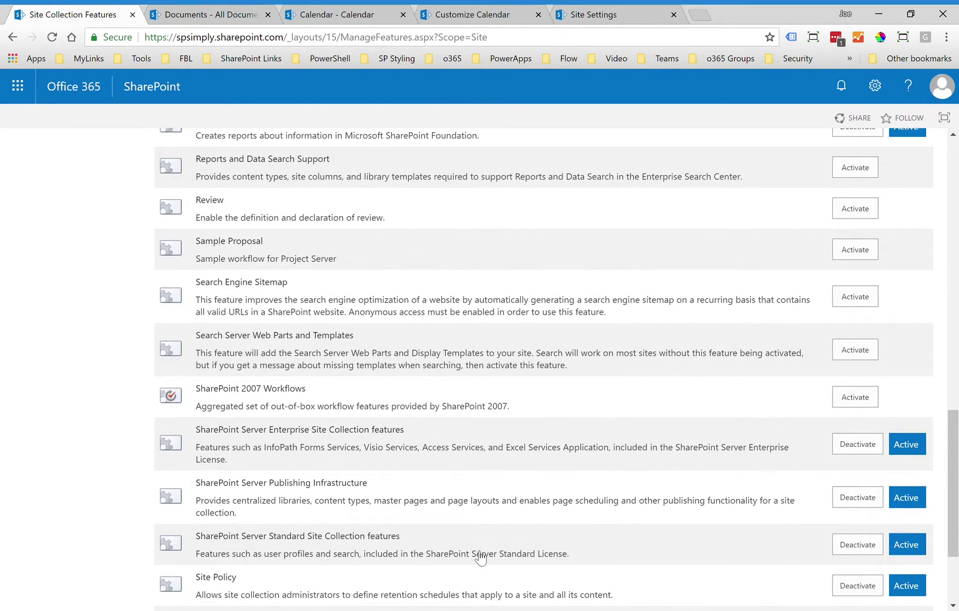
{"action": "scroll", "coordinate": [479, 557], "scroll_direction": "down", "scroll_amount": 2}
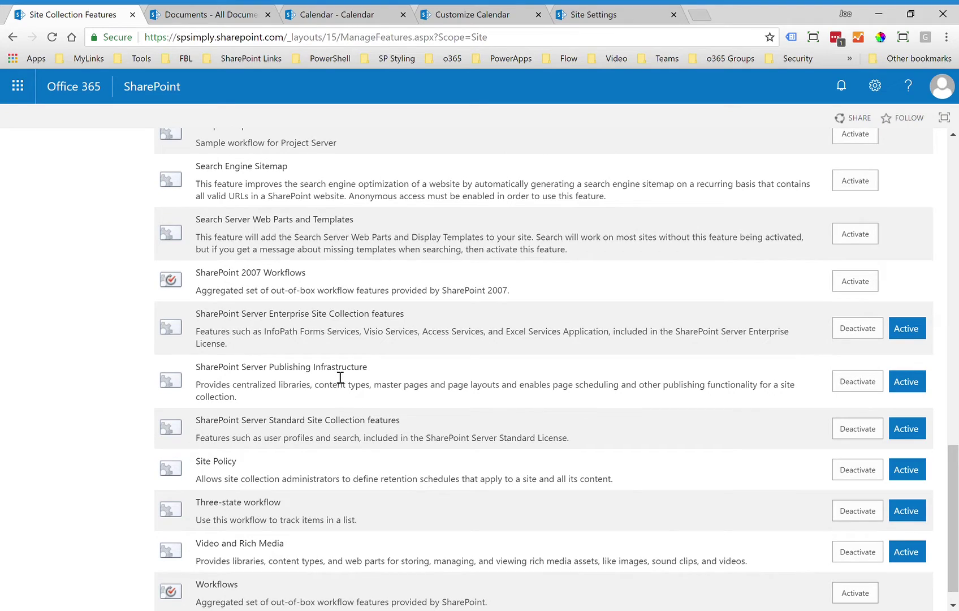
{"action": "triple_click", "coordinate": [334, 369]}
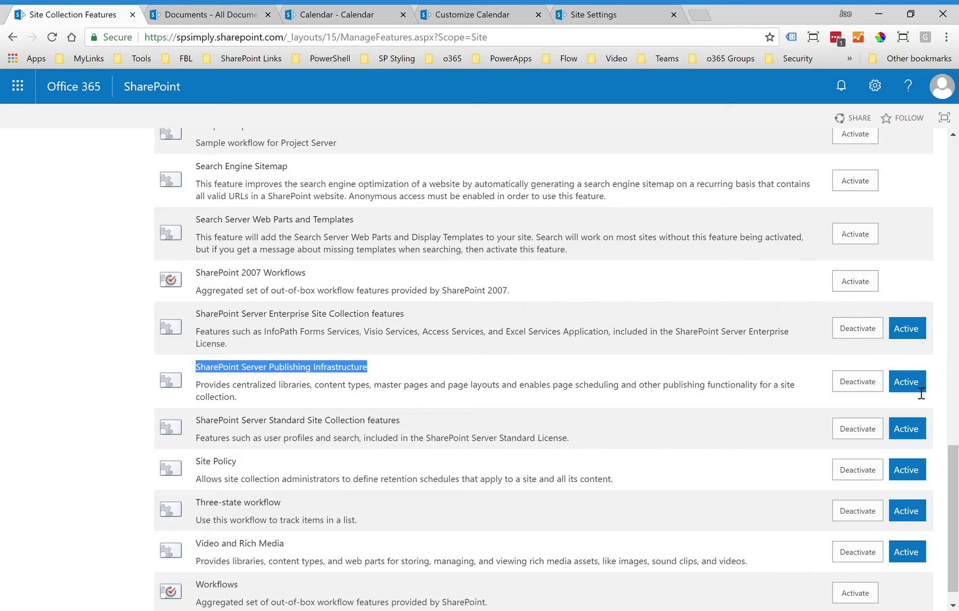
Check that SharePoint Server Publishing is Active in Manage site features, then return to Site Settings
{"action": "left_click", "coordinate": [875, 86]}
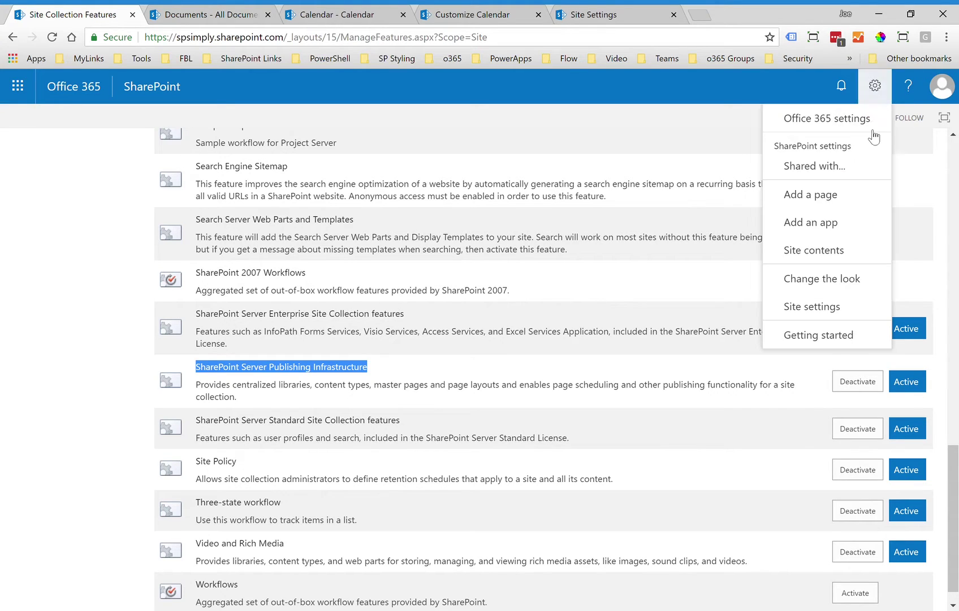
{"action": "left_click", "coordinate": [841, 307]}
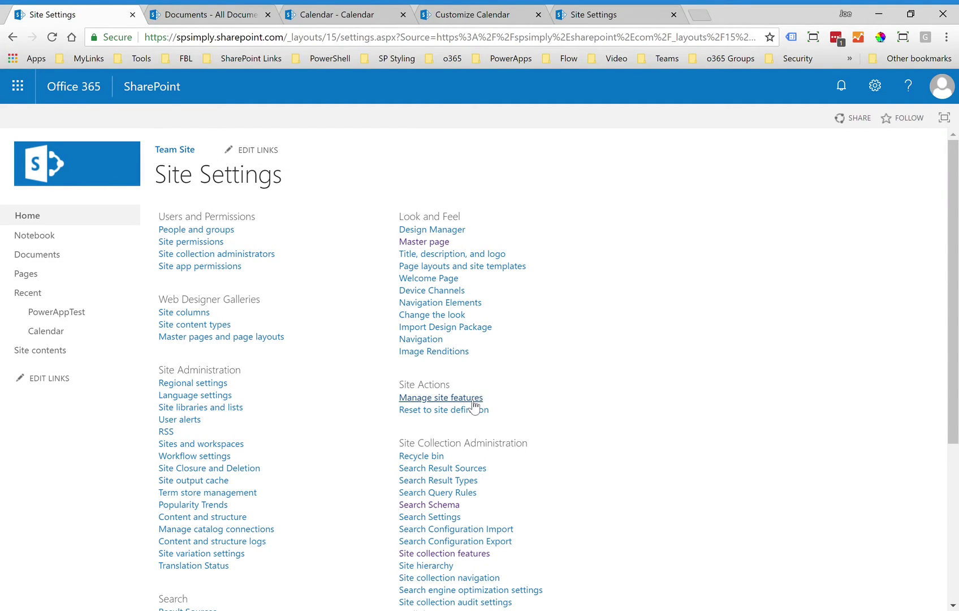
{"action": "left_click", "coordinate": [473, 402]}
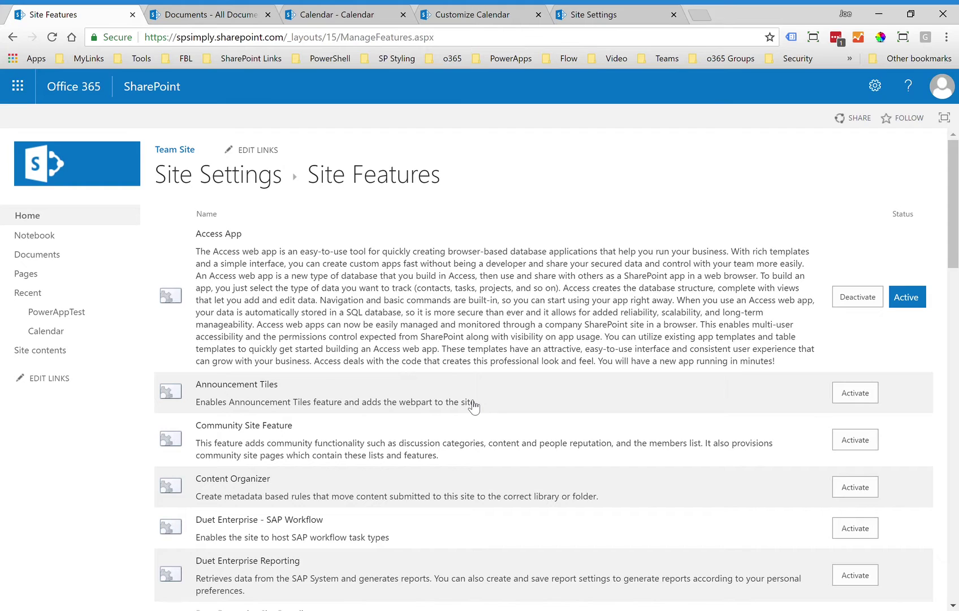
{"action": "scroll", "coordinate": [473, 403], "scroll_direction": "down", "scroll_amount": 20}
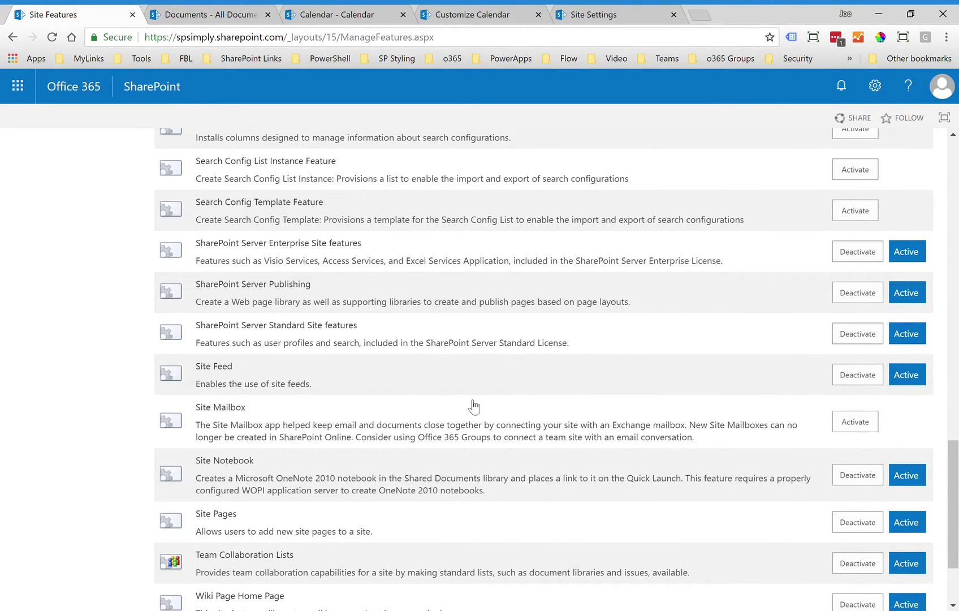
{"action": "triple_click", "coordinate": [285, 287]}
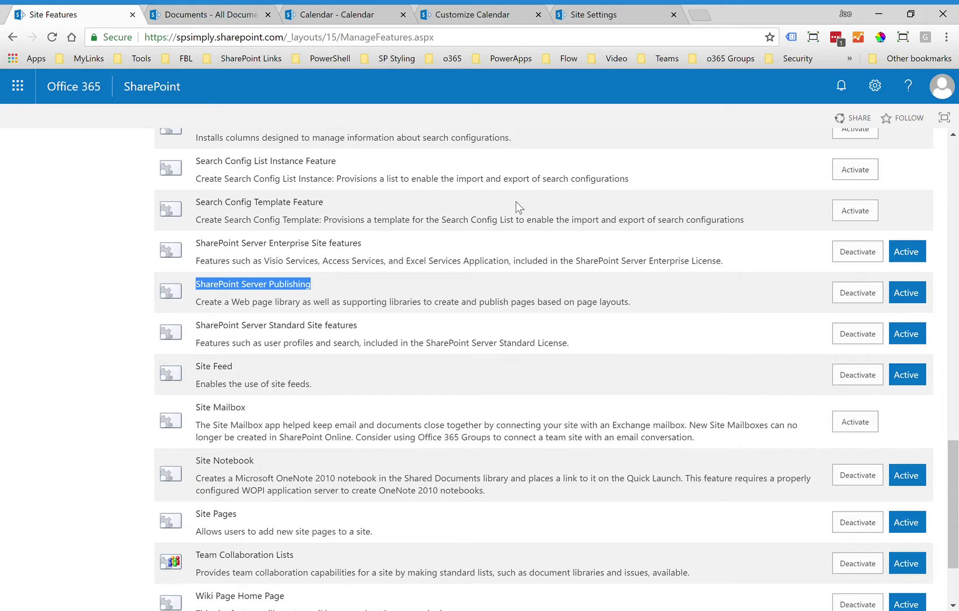
{"action": "left_click", "coordinate": [583, 11]}
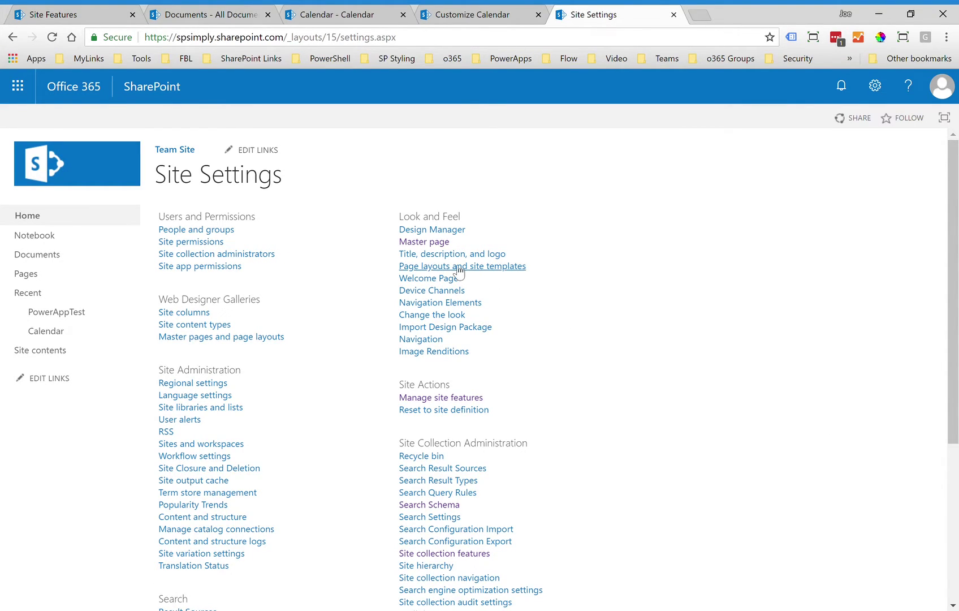
In Master page settings, set Alternate CSS URL to 'Specify a CSS file', then view the Documents library
{"action": "left_click", "coordinate": [421, 243]}
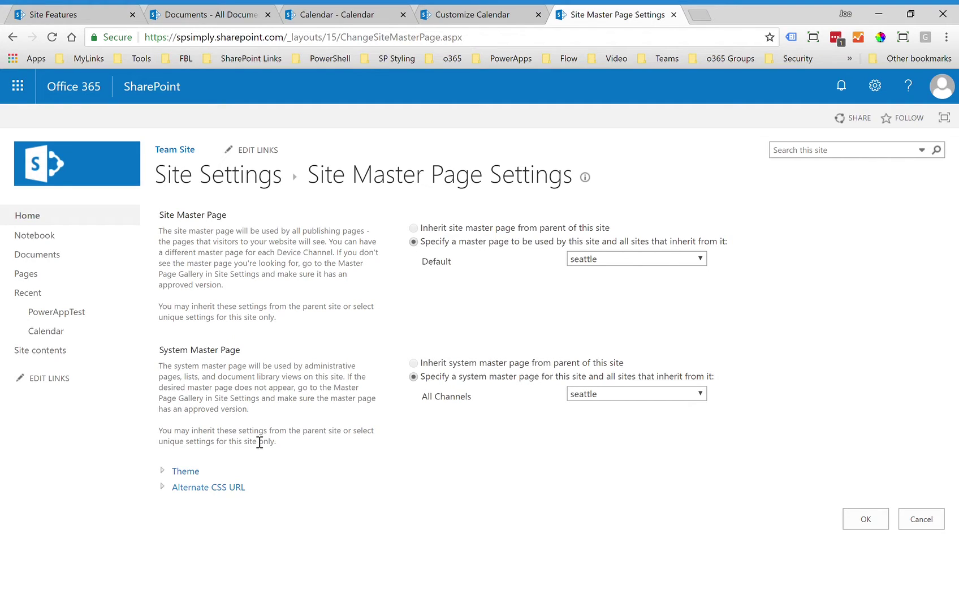
{"action": "left_click", "coordinate": [200, 488]}
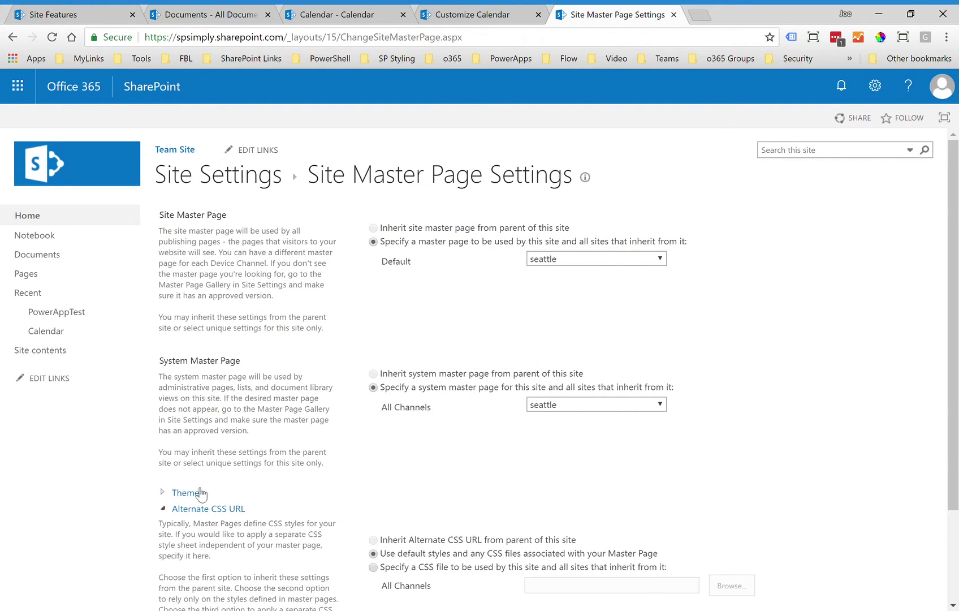
{"action": "scroll", "coordinate": [200, 492], "scroll_direction": "down", "scroll_amount": 2}
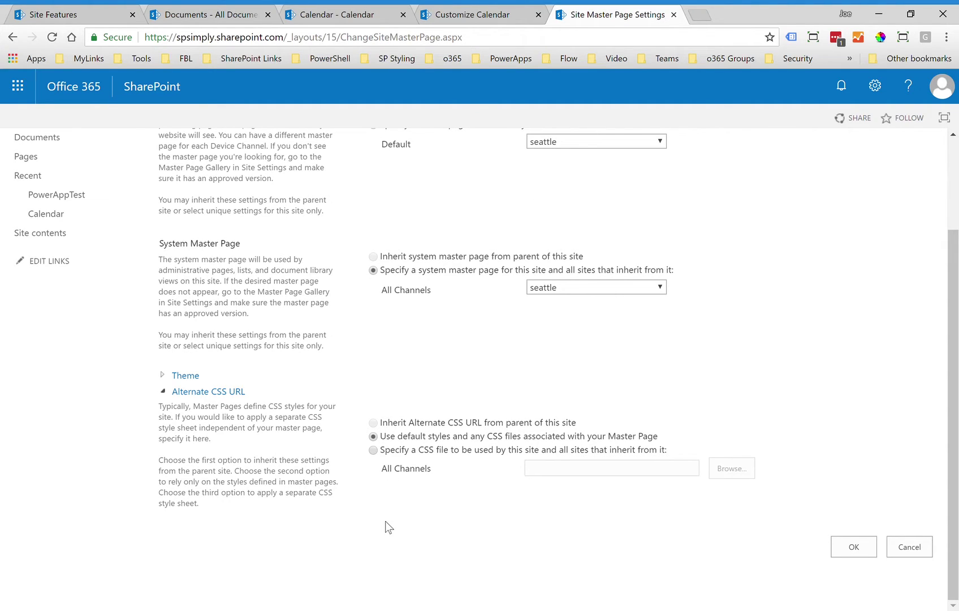
{"action": "left_click", "coordinate": [373, 450]}
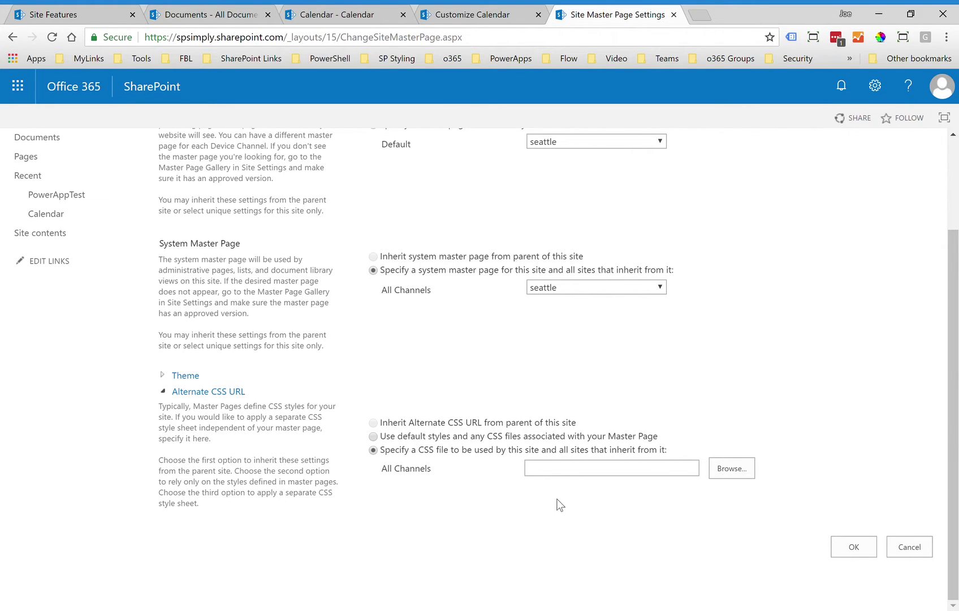
{"action": "left_click", "coordinate": [588, 480]}
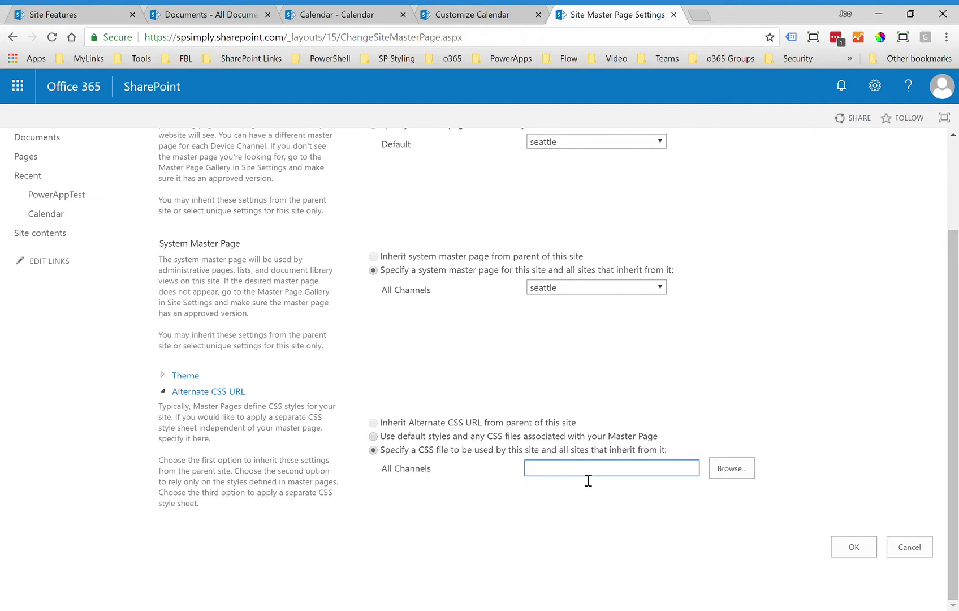
{"action": "left_click", "coordinate": [204, 9]}
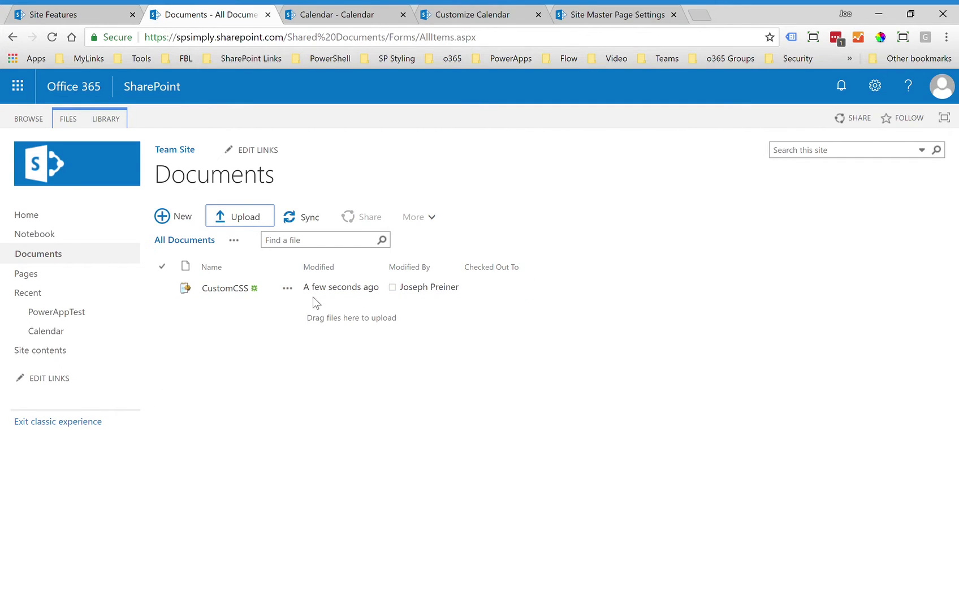
Copy the CustomCSS.css address from Shared Documents and paste it into the Alternate CSS URL field
{"action": "left_click", "coordinate": [288, 288]}
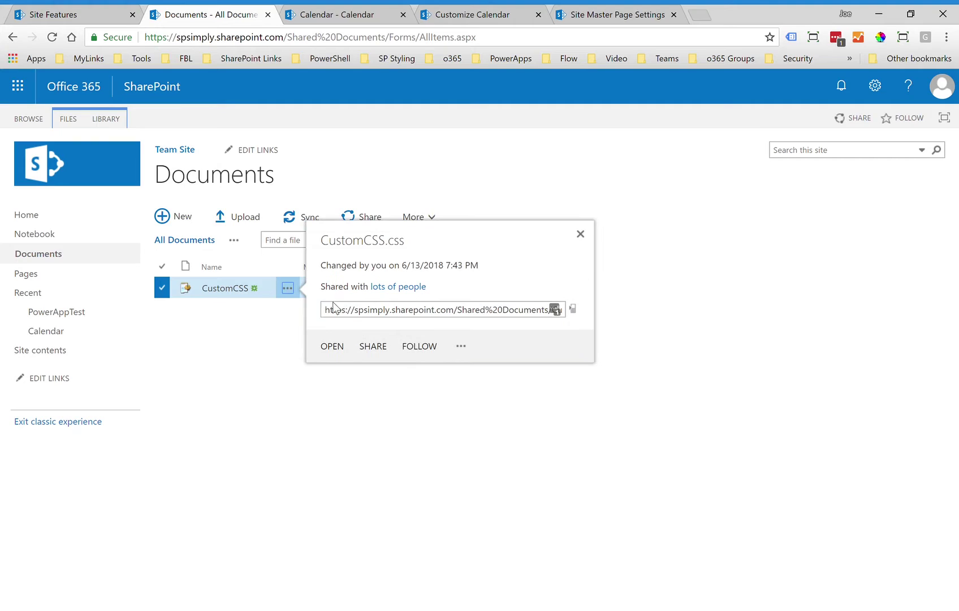
{"action": "left_click", "coordinate": [357, 314]}
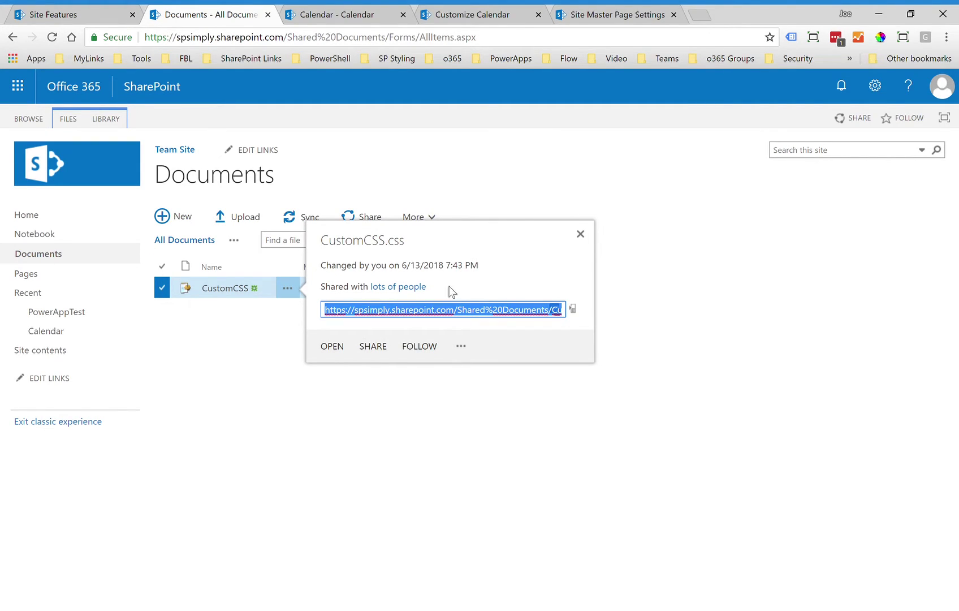
{"action": "left_click", "coordinate": [270, 375]}
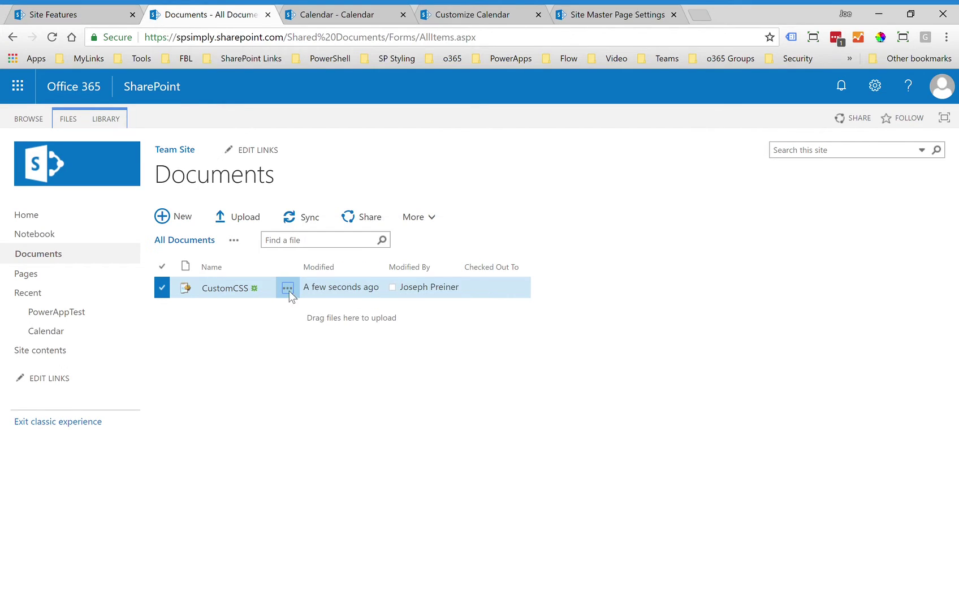
{"action": "left_click", "coordinate": [592, 7]}
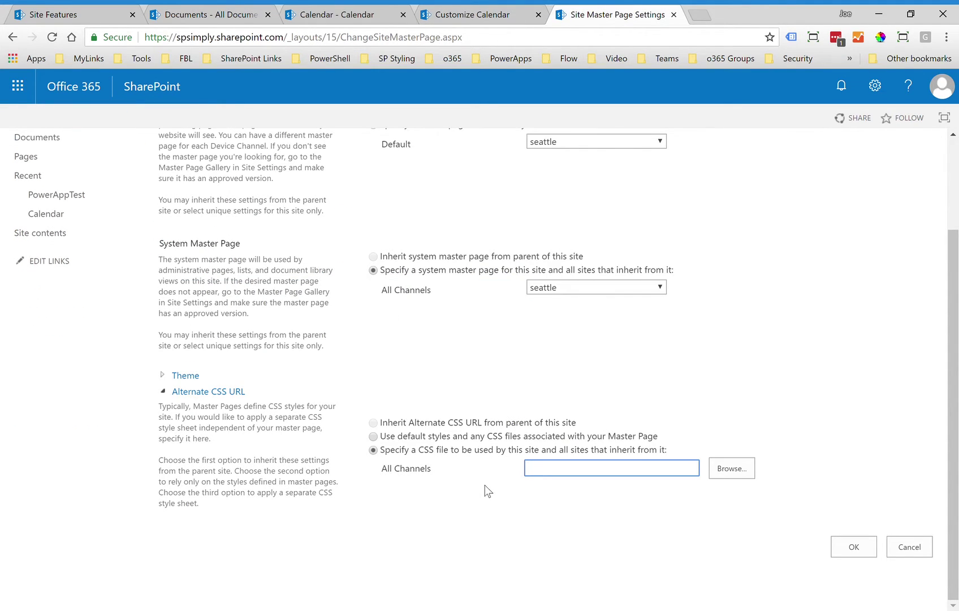
{"action": "left_click", "coordinate": [546, 475]}
{"action": "key", "text": "ctrl+v"}
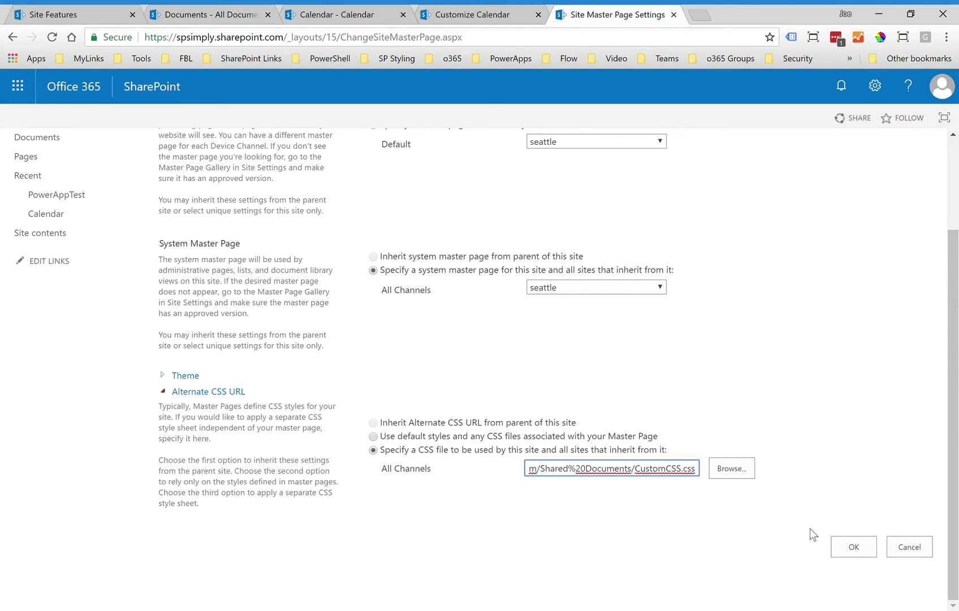
Save the master page settings with the CustomCSS.css stylesheet and return to the June 2018 calendar
{"action": "left_click", "coordinate": [849, 547]}
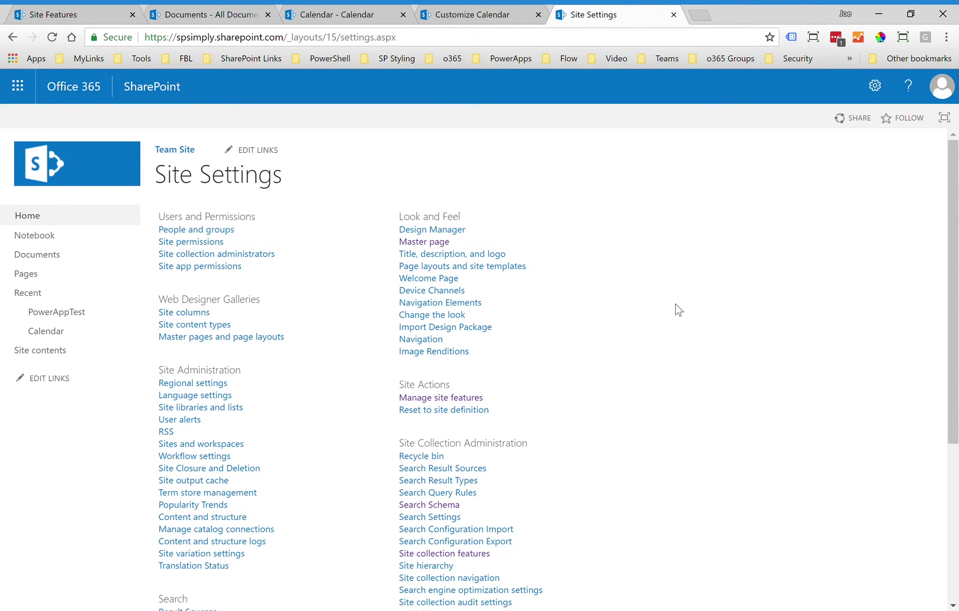
{"action": "left_click", "coordinate": [341, 17]}
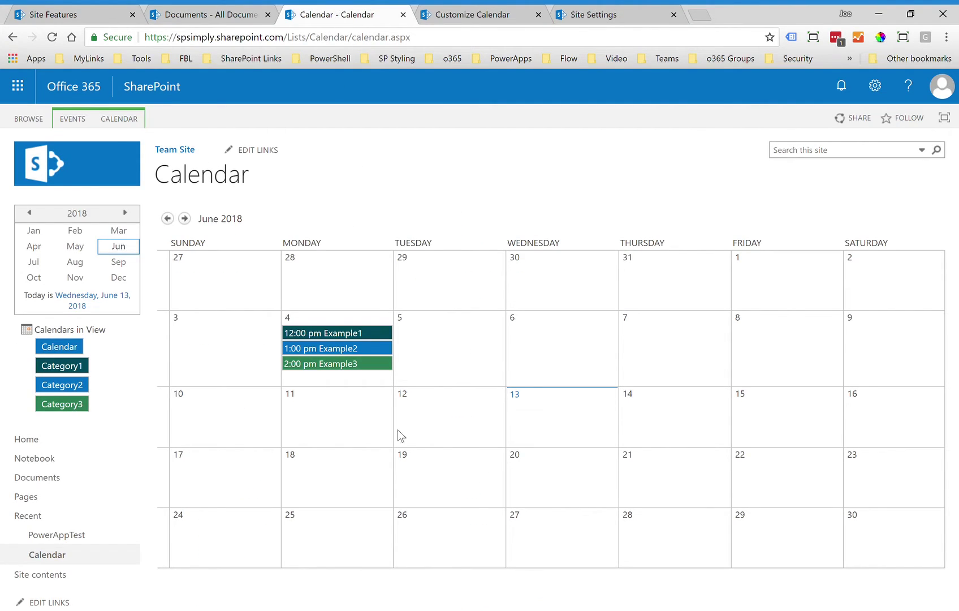
{"action": "mouse_move", "coordinate": [480, 559]}
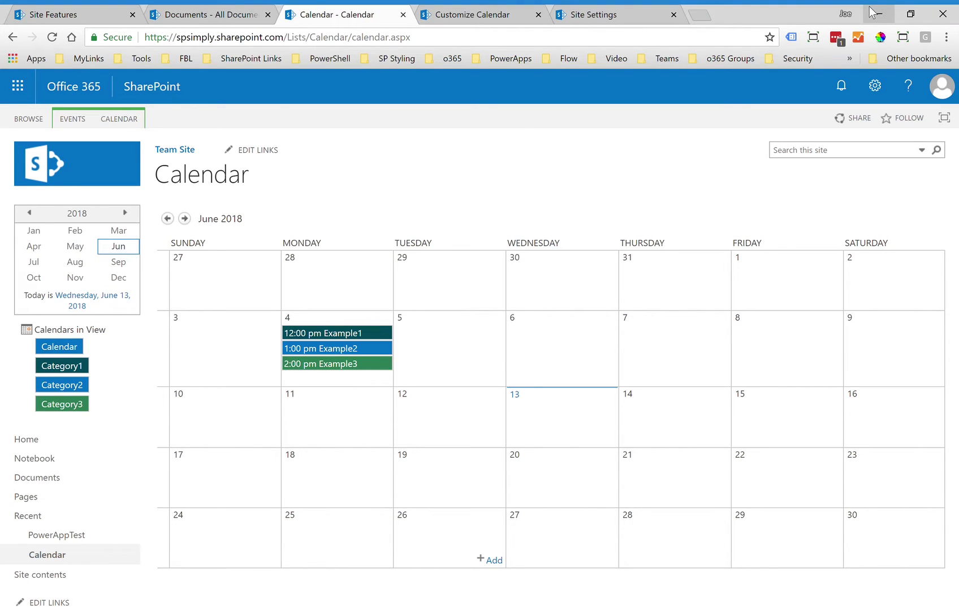
{"action": "left_click", "coordinate": [611, 15]}
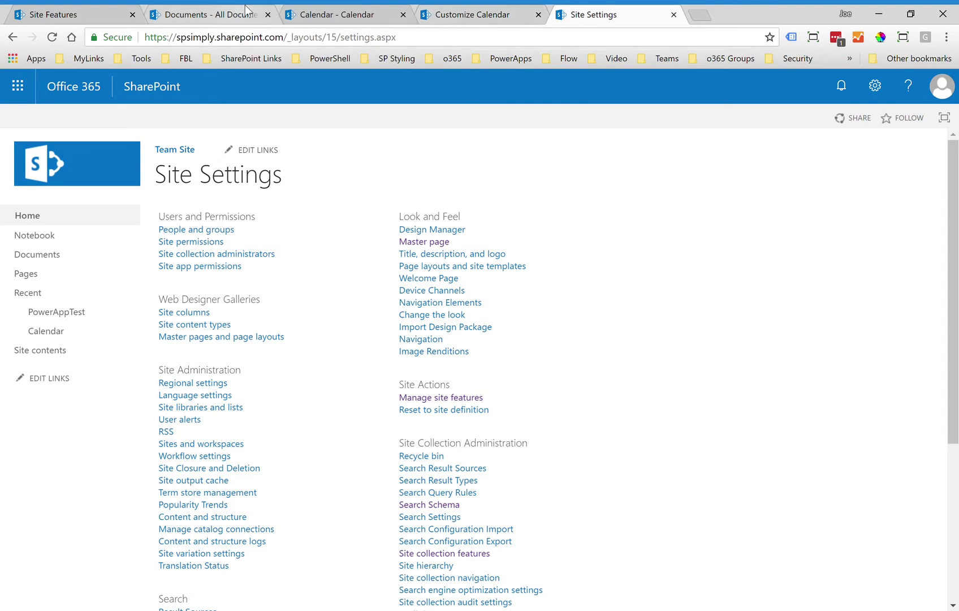
{"action": "left_click", "coordinate": [322, 11]}
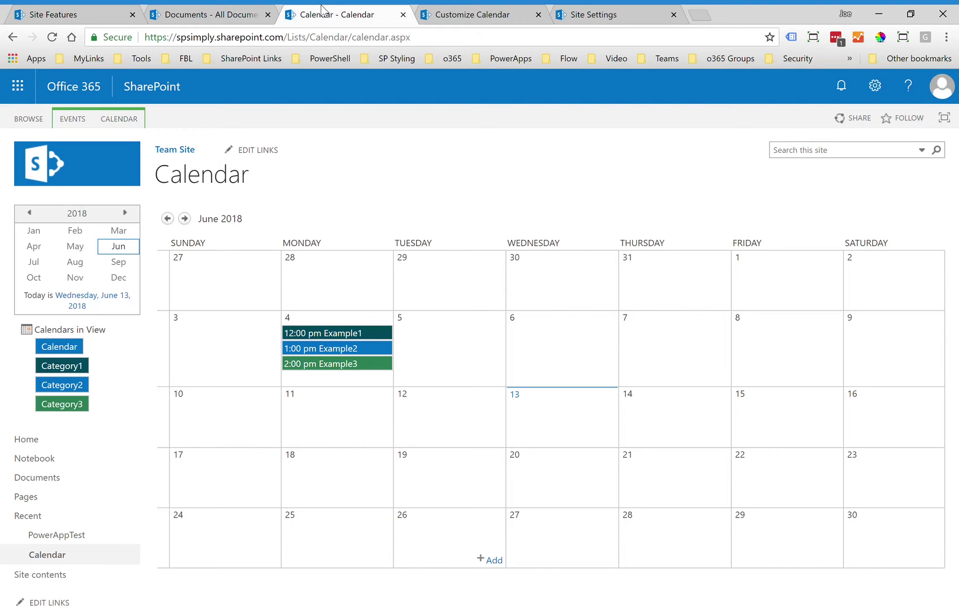
Refresh the calendar with F5 so Category1–3 show in orange, red and gold
{"action": "key", "text": "F5"}
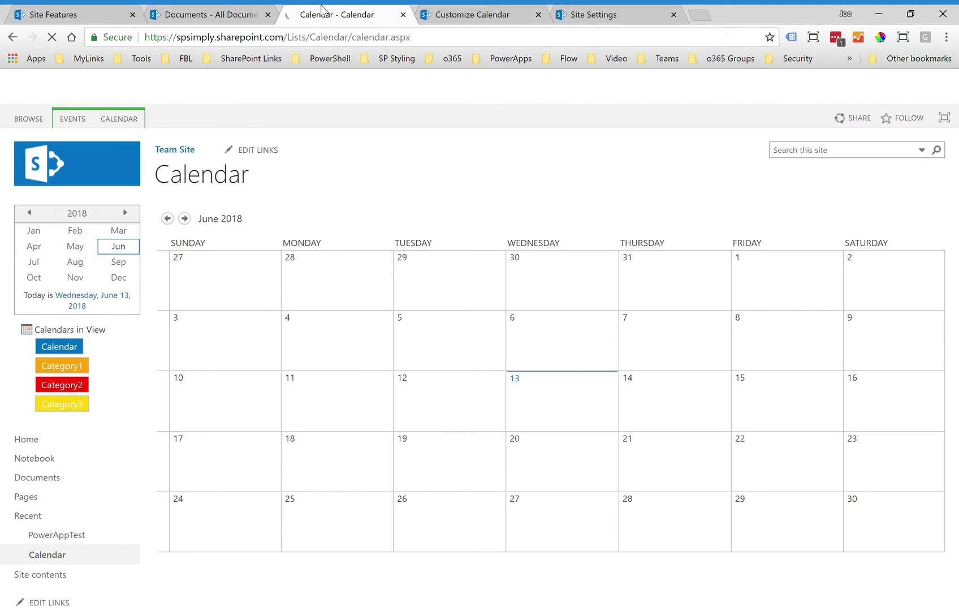